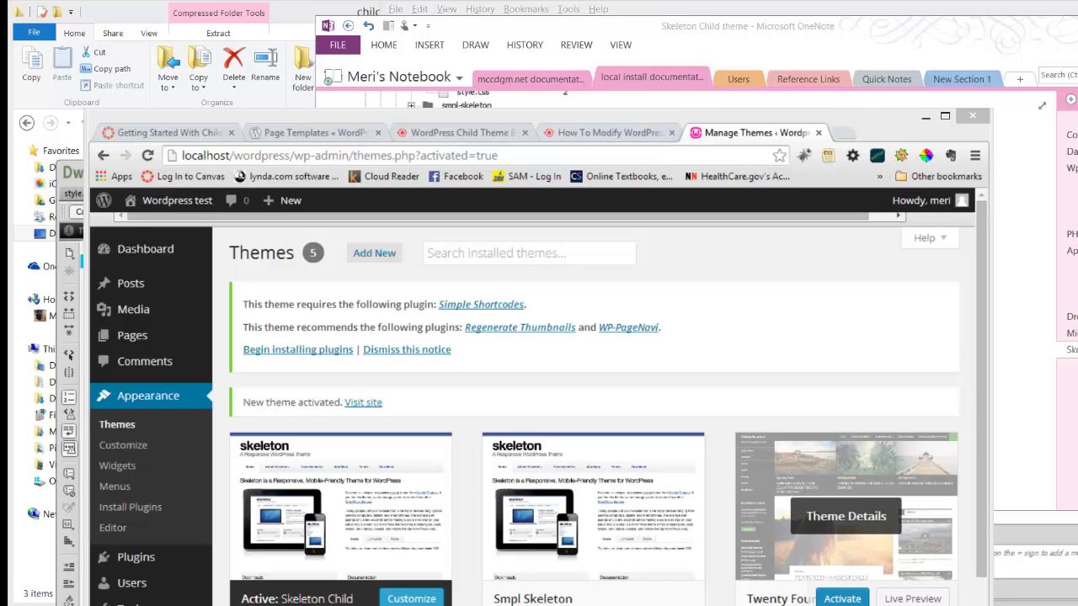
Step: Maximize the Chrome window showing the active Skeleton Child theme
click(946, 118)
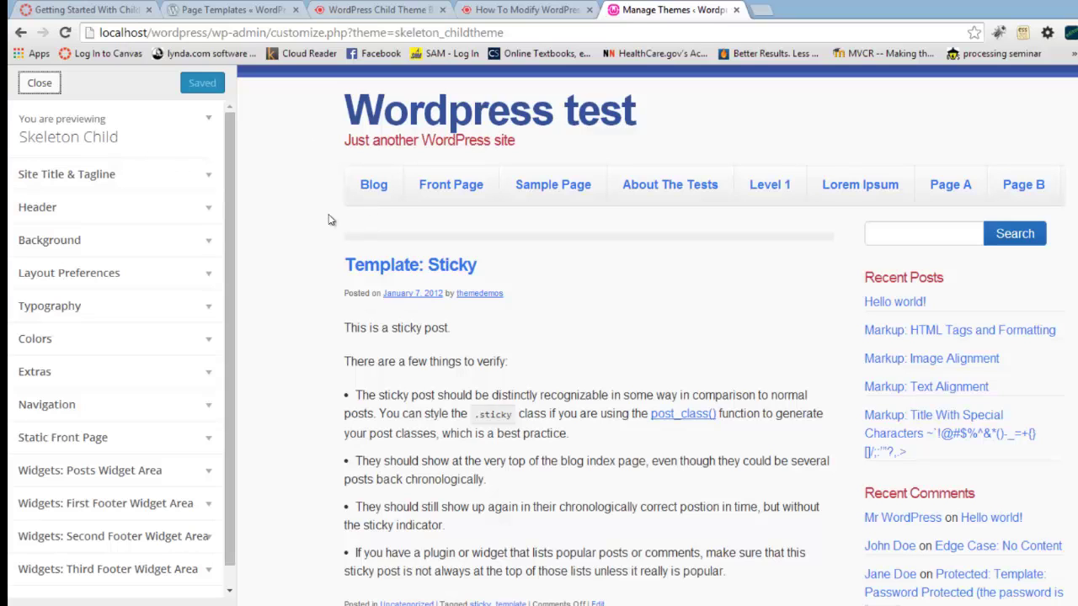
Step: Replace the site title with the owner's WordPress Final title
click(114, 177)
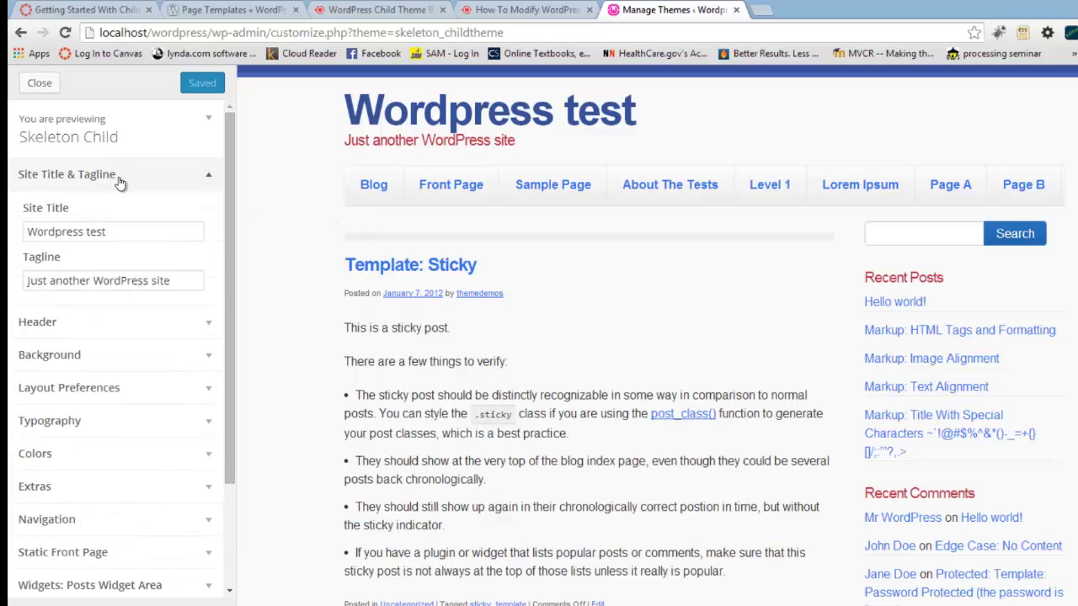
click(126, 229)
drag(126, 230, 15, 221)
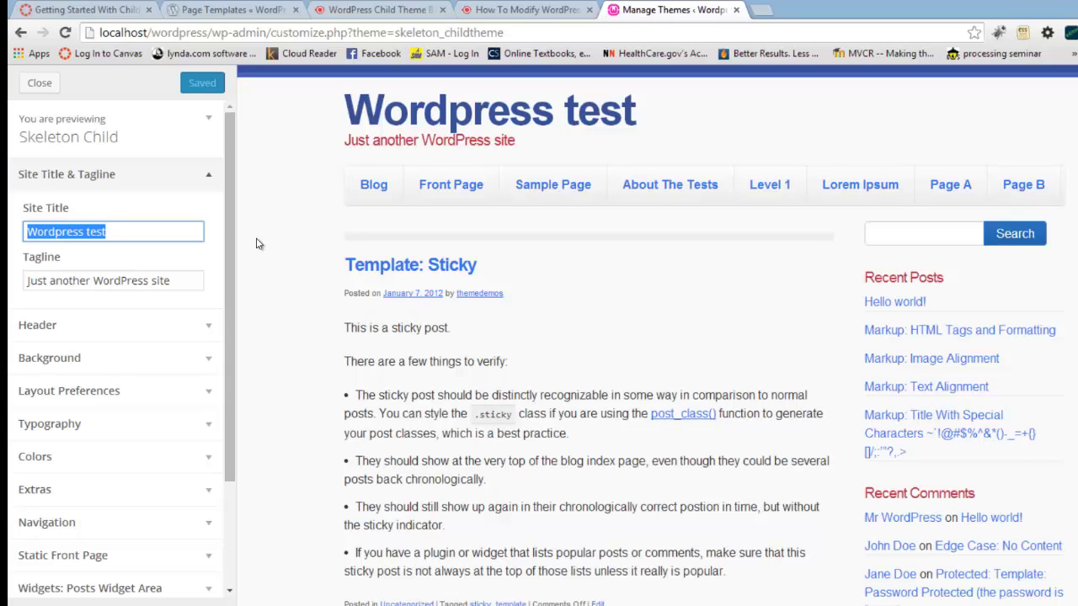
text(Meri)
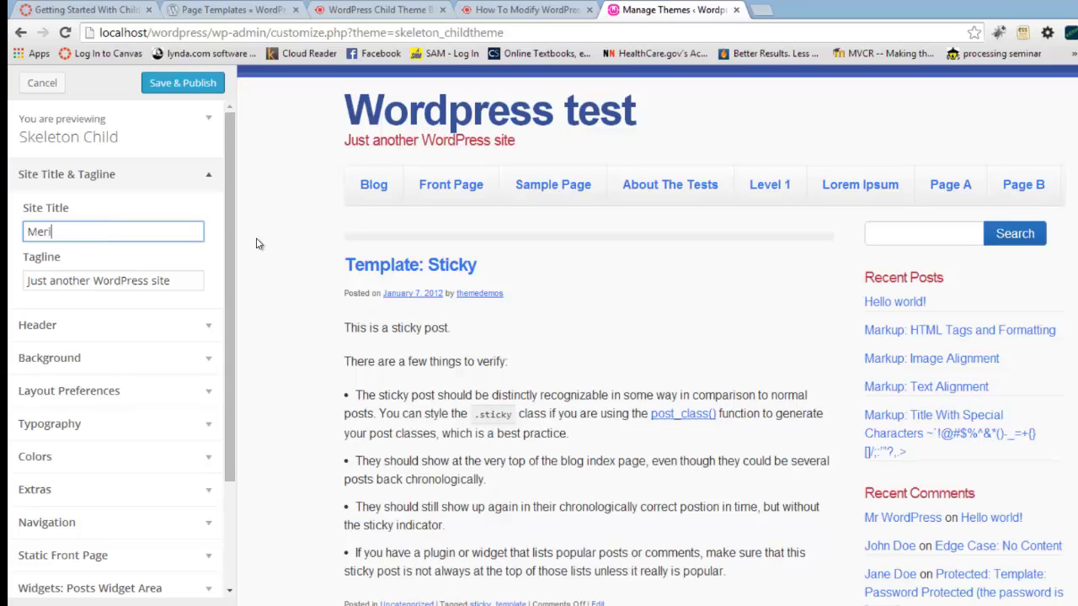
text('s WordPress Final)
Step: Set the tagline to 'I am learning custom theme creation' and preview it
key(Tab)
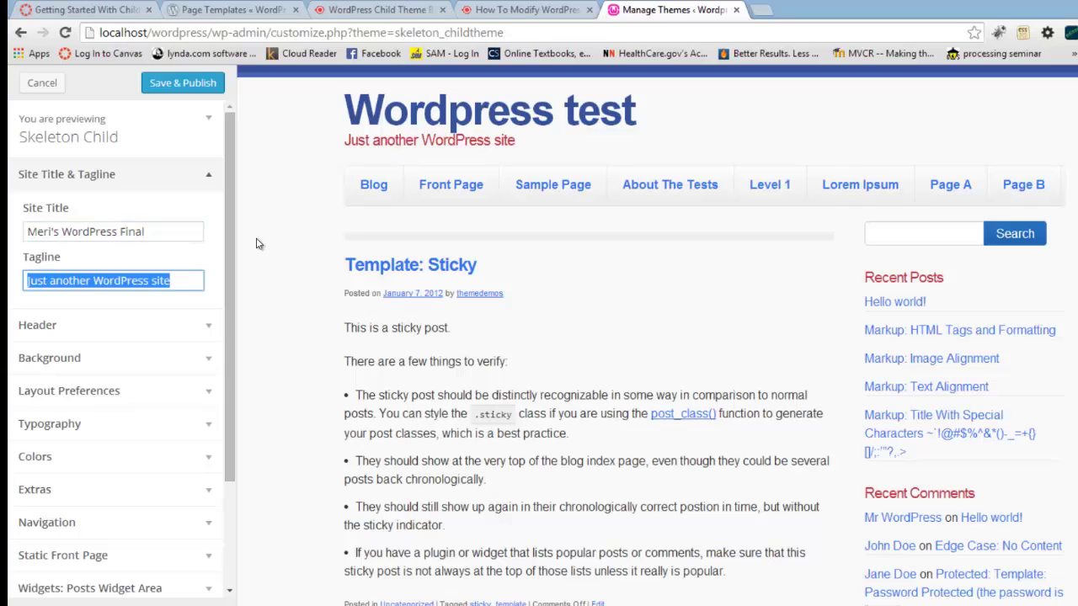
key(BackSpace)
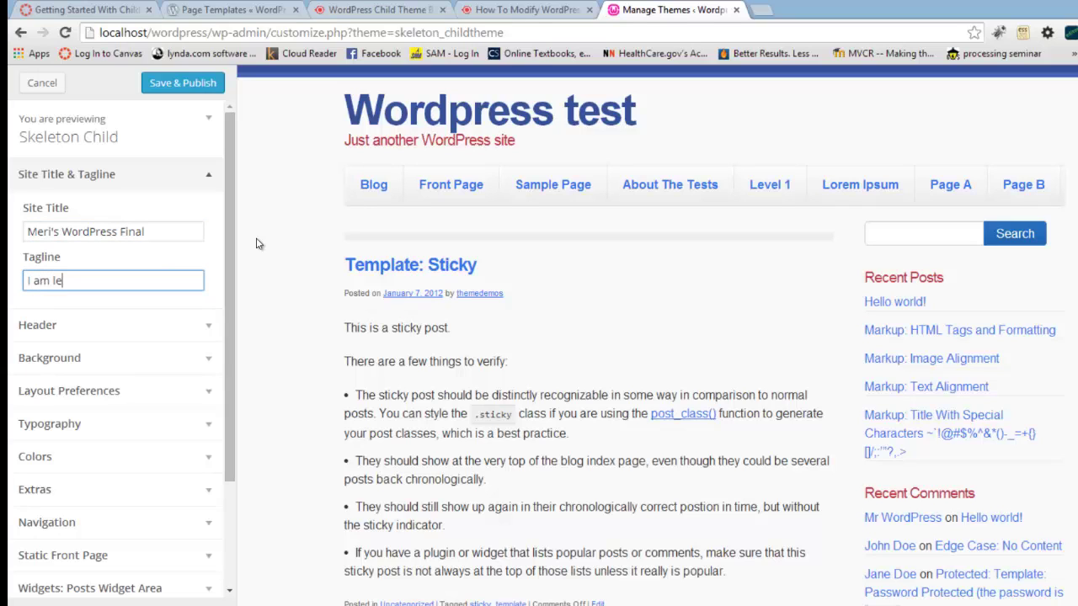
text(I am learning custome)
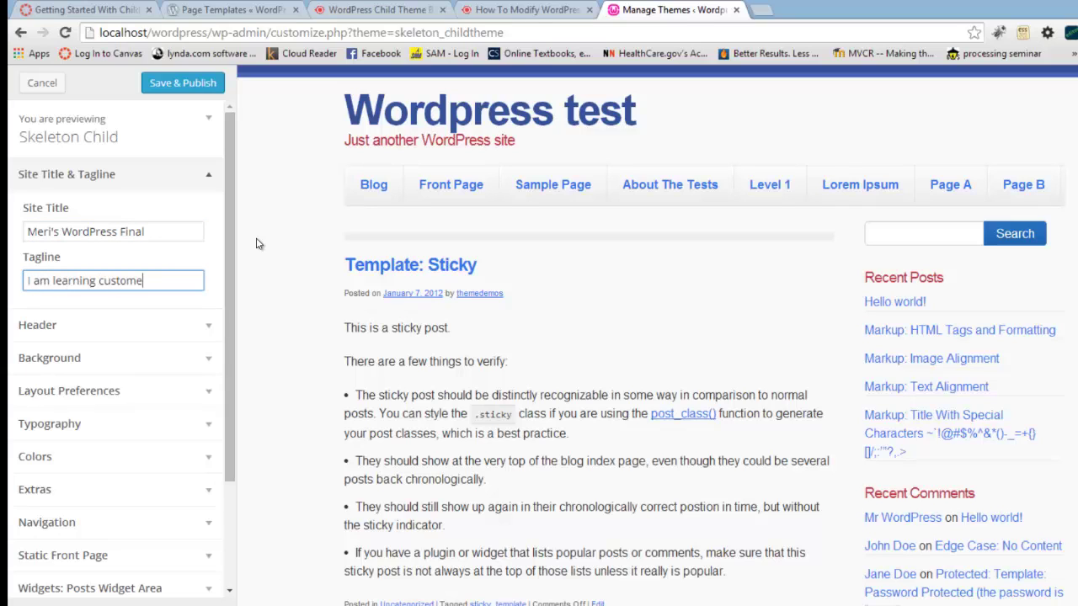
key(BackSpace)
text( theme)
click(307, 270)
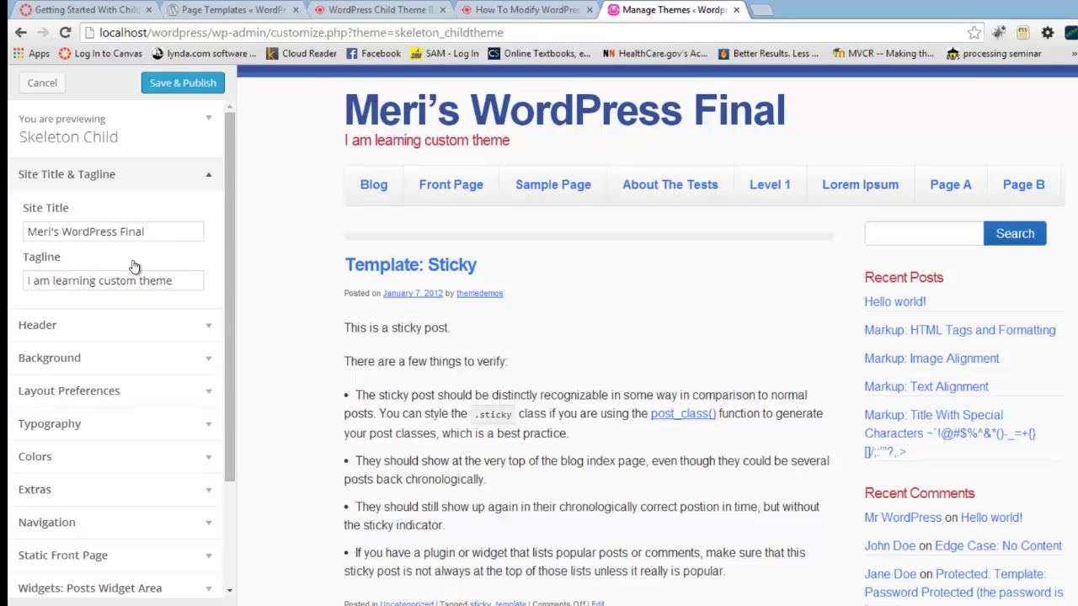
click(178, 283)
text(creation)
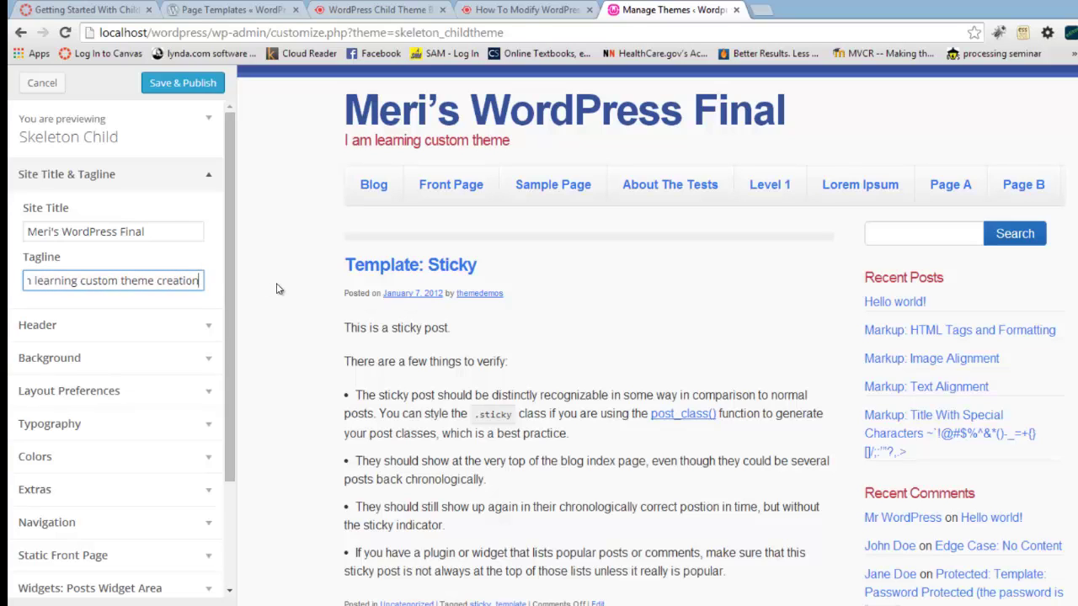
click(280, 289)
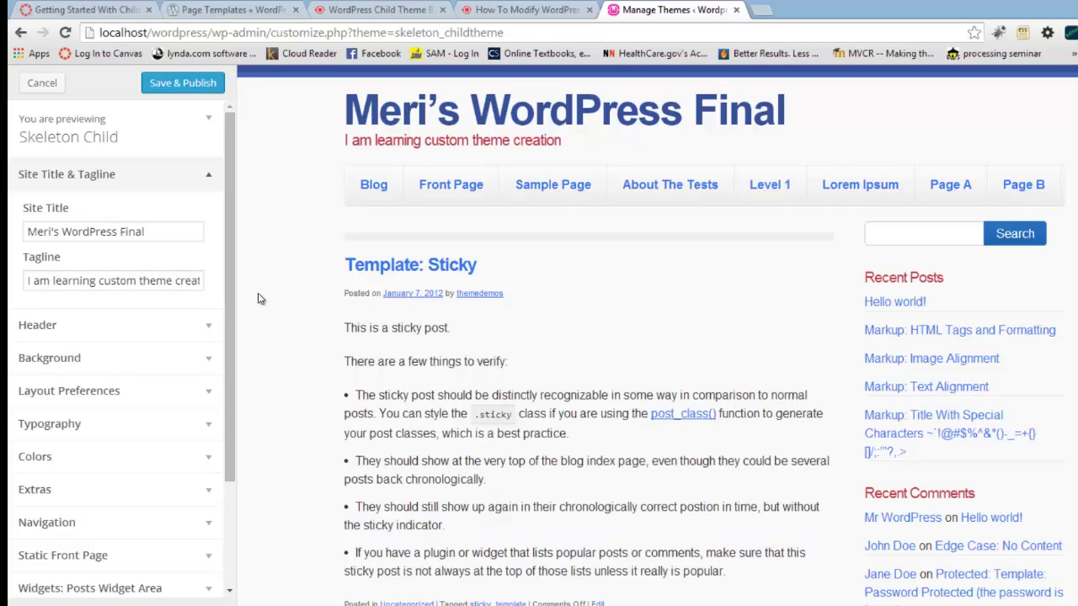
click(176, 324)
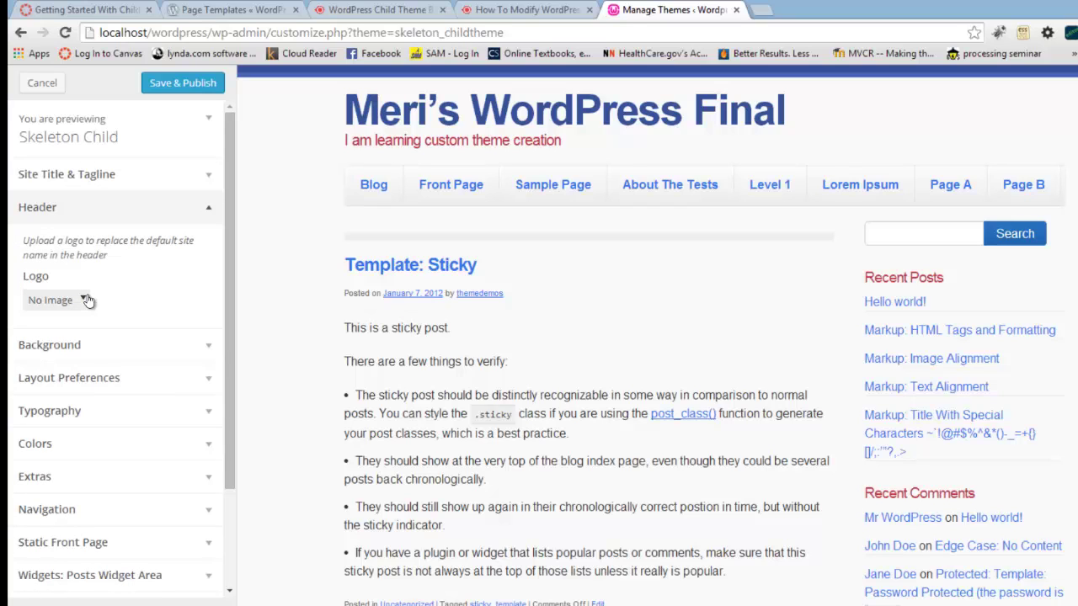
Step: Try a purple #8224e3 background, deepen it to #7406e2, then revert to white
click(201, 344)
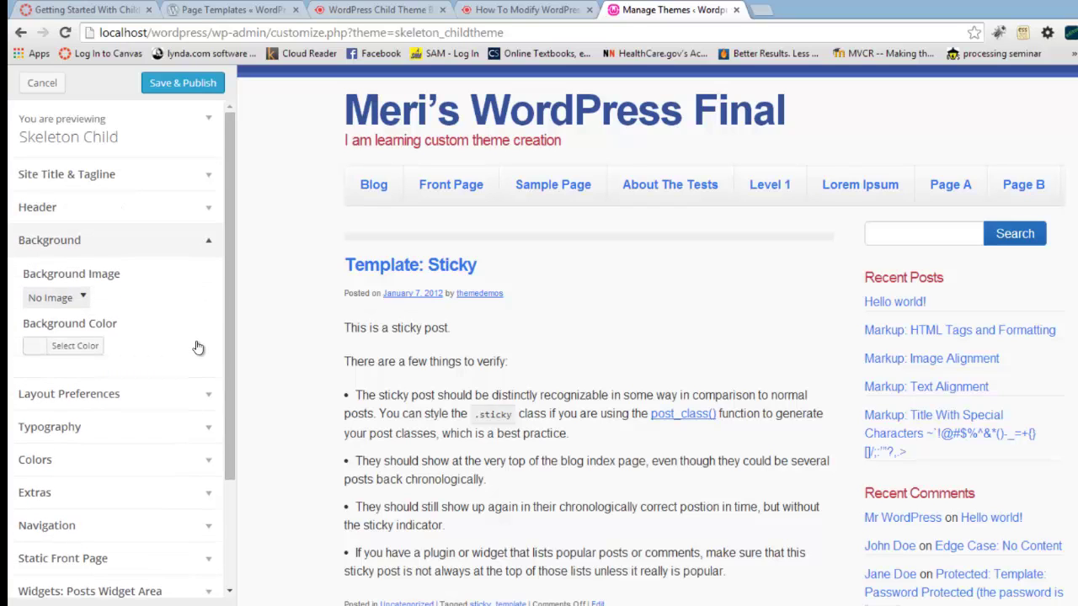
click(87, 346)
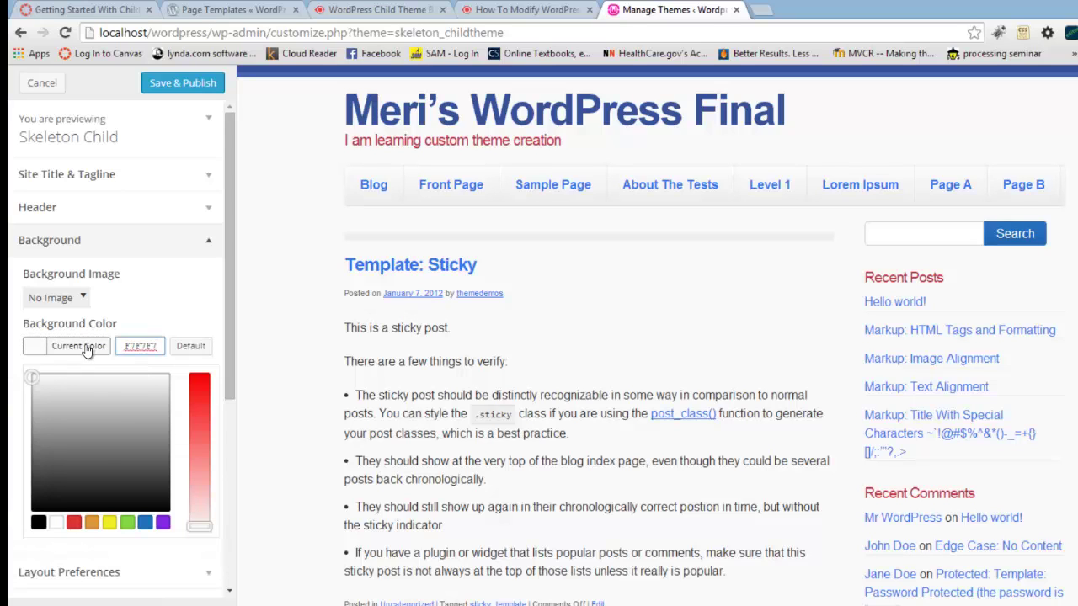
click(160, 523)
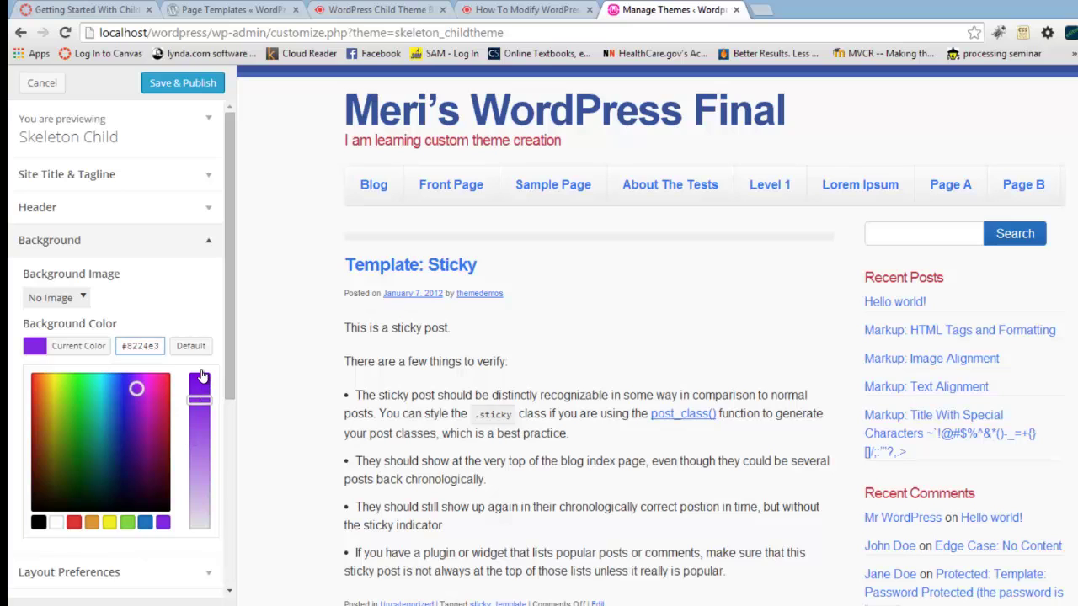
drag(201, 394, 199, 380)
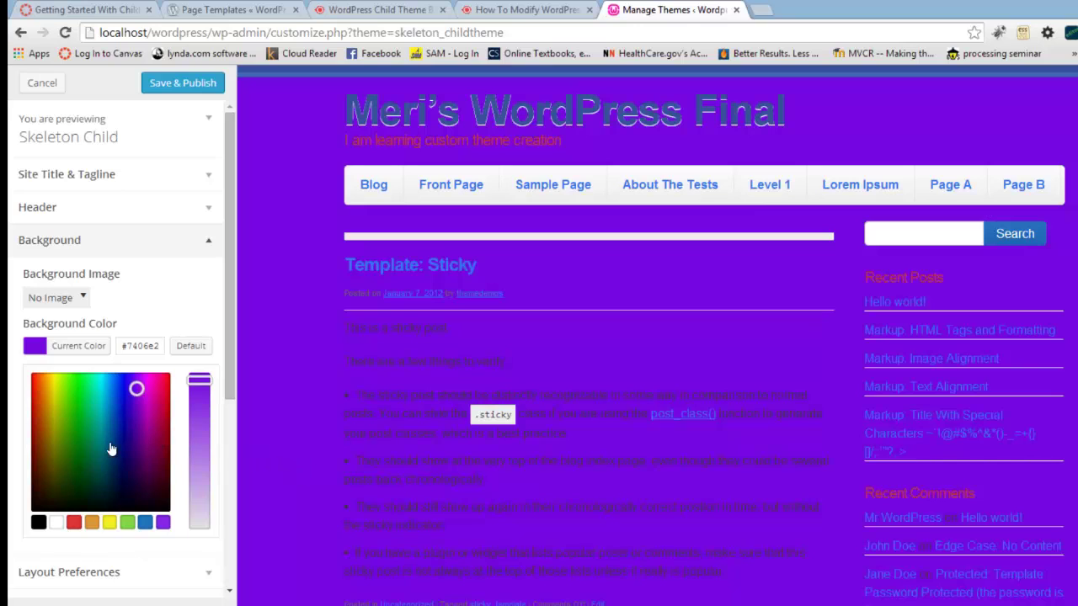
click(55, 523)
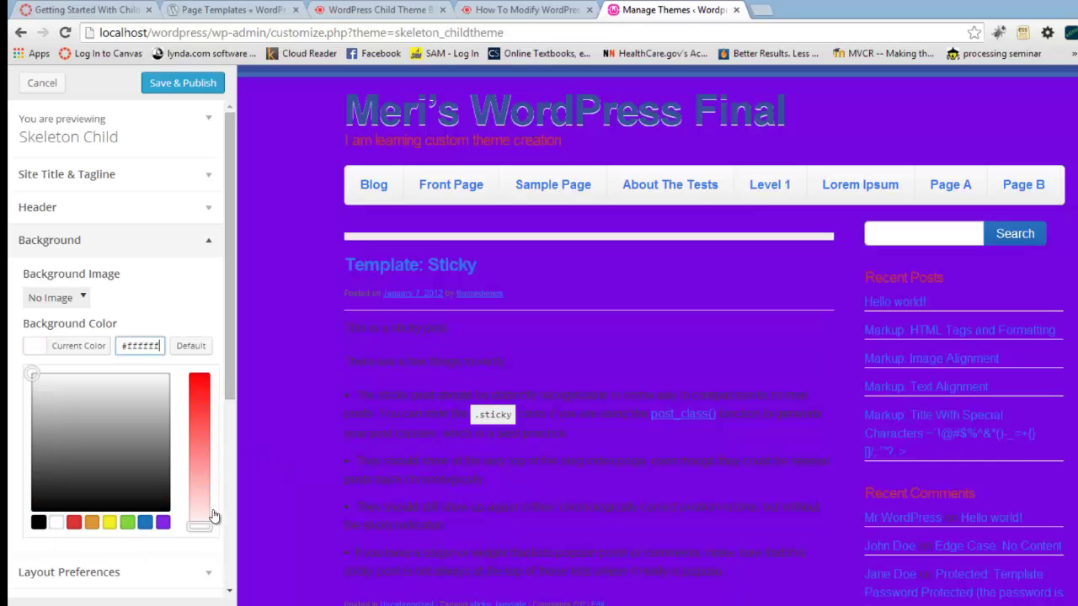
click(238, 503)
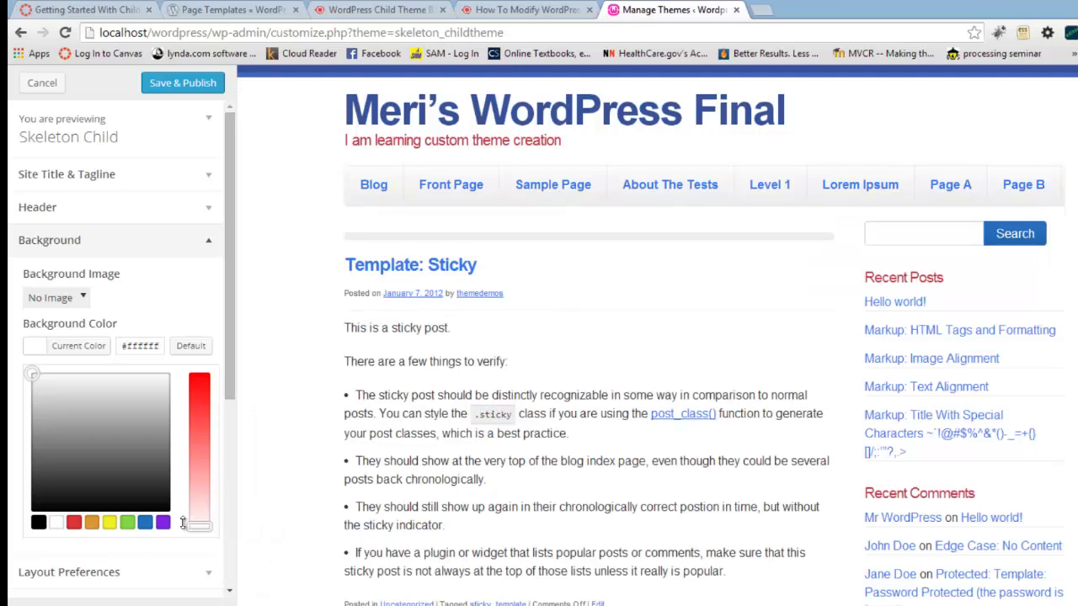
Step: Try greys #f2f2f2 and #e0e0e0 and a pale lavender, then settle on white #ffffff
click(151, 381)
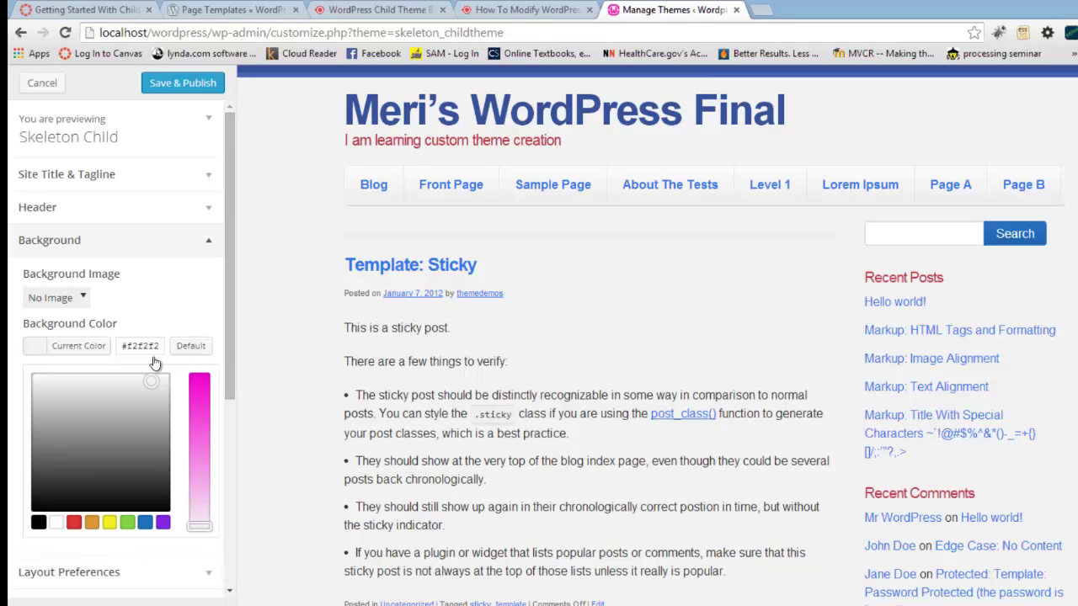
drag(152, 382, 156, 390)
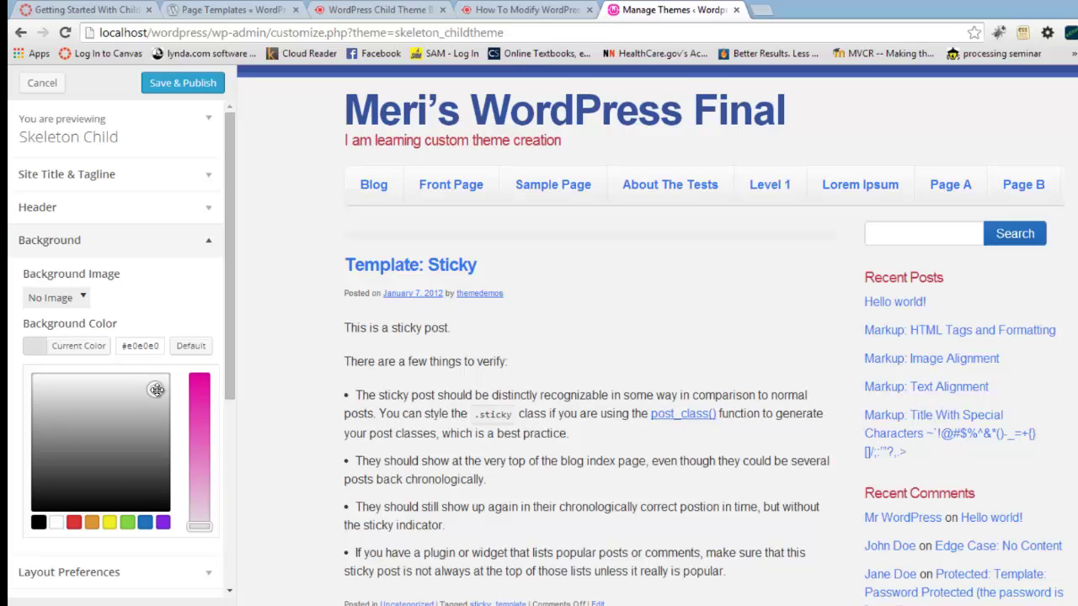
click(160, 524)
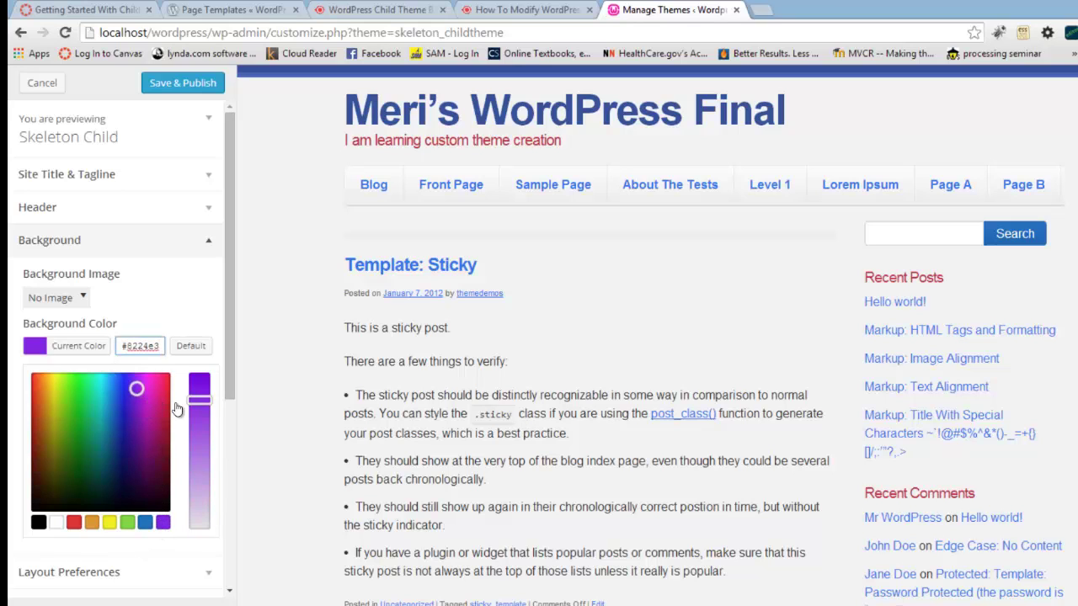
drag(197, 399, 223, 529)
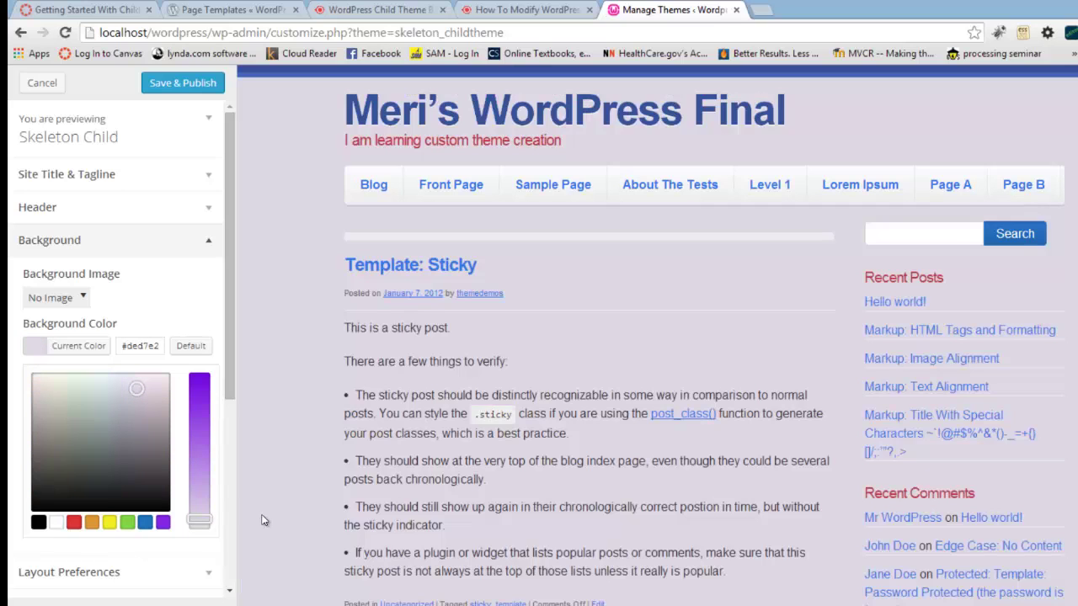
drag(223, 532, 263, 531)
drag(210, 522, 264, 538)
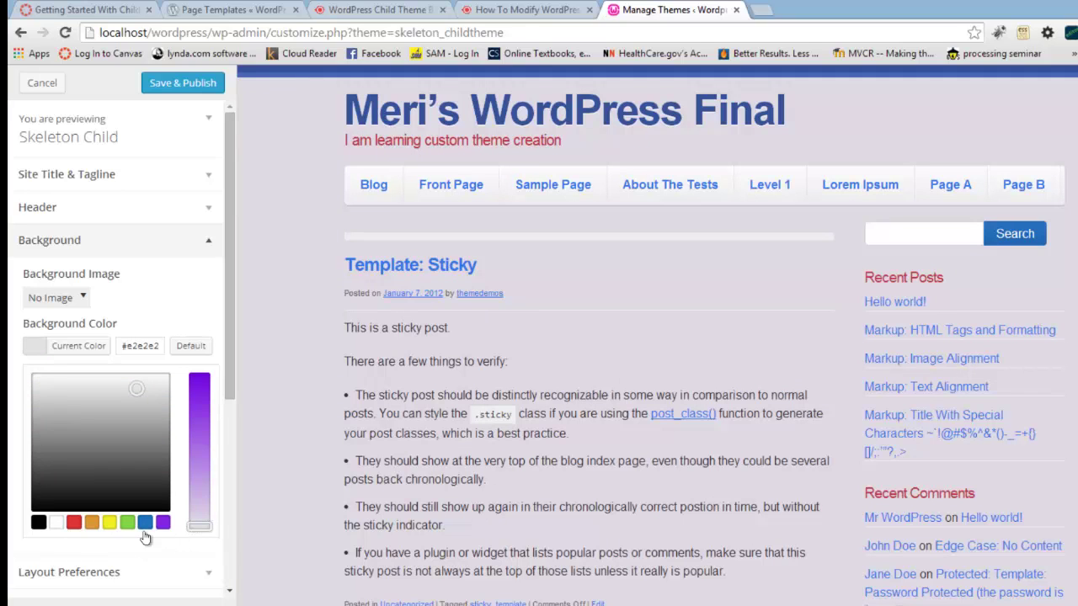
click(61, 520)
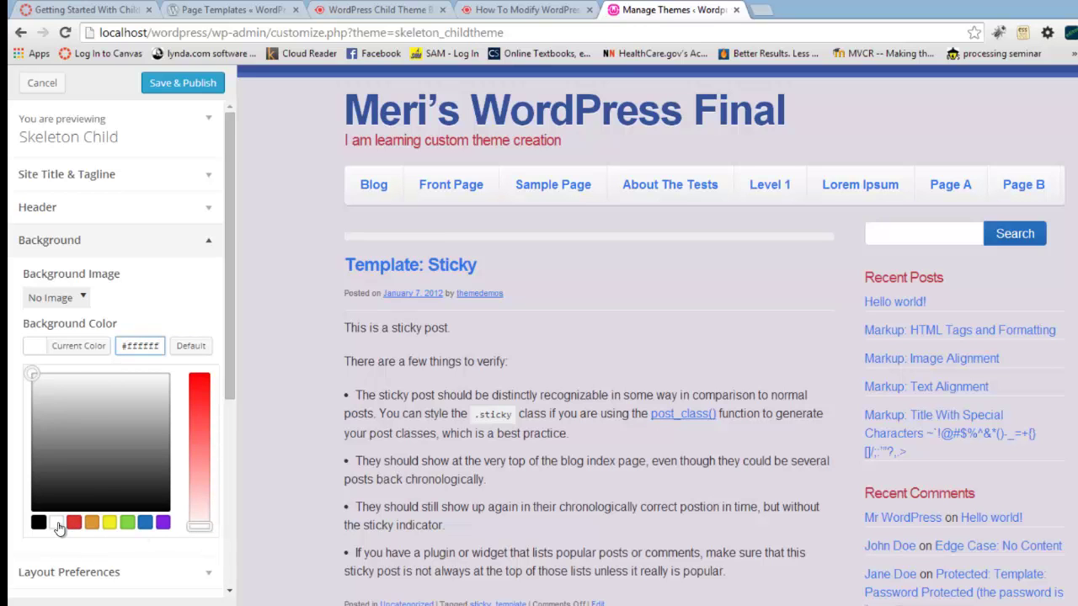
click(254, 520)
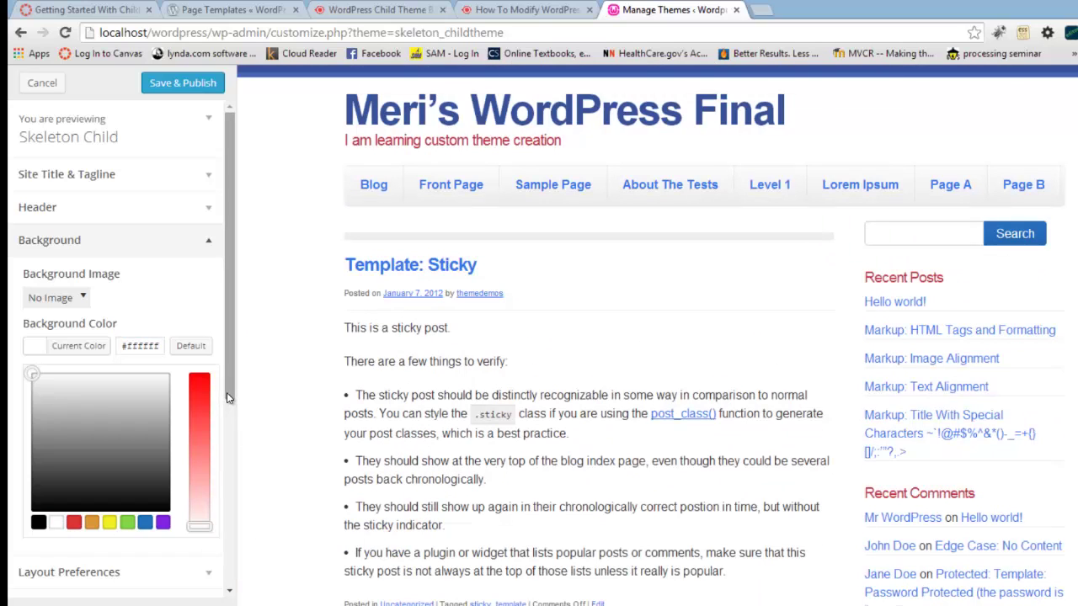
drag(227, 398, 226, 415)
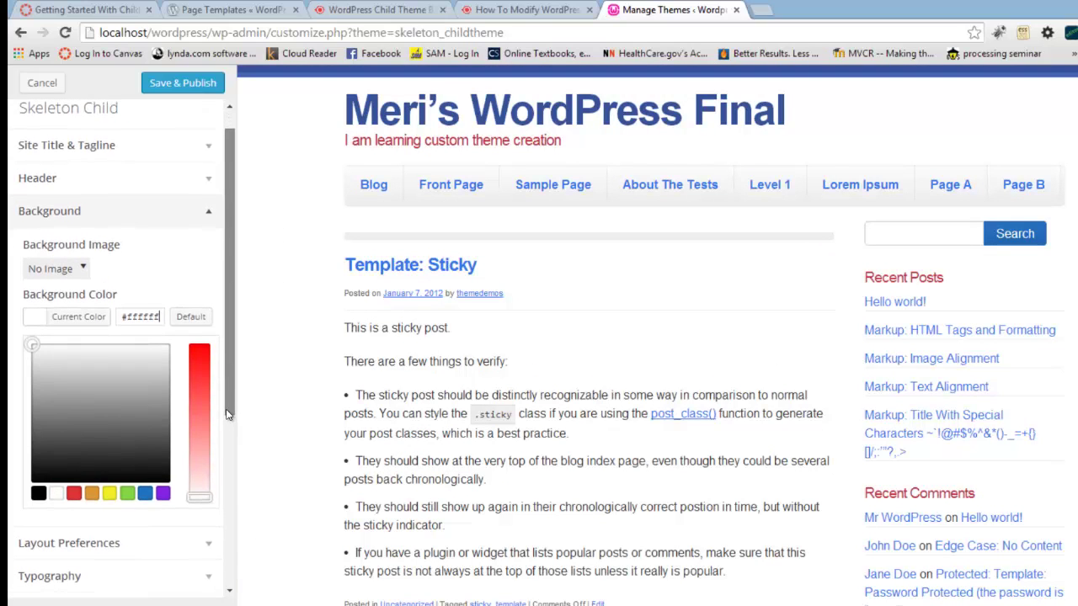
Step: Change the Layout Preferences sidebar position from Right to Left
click(211, 217)
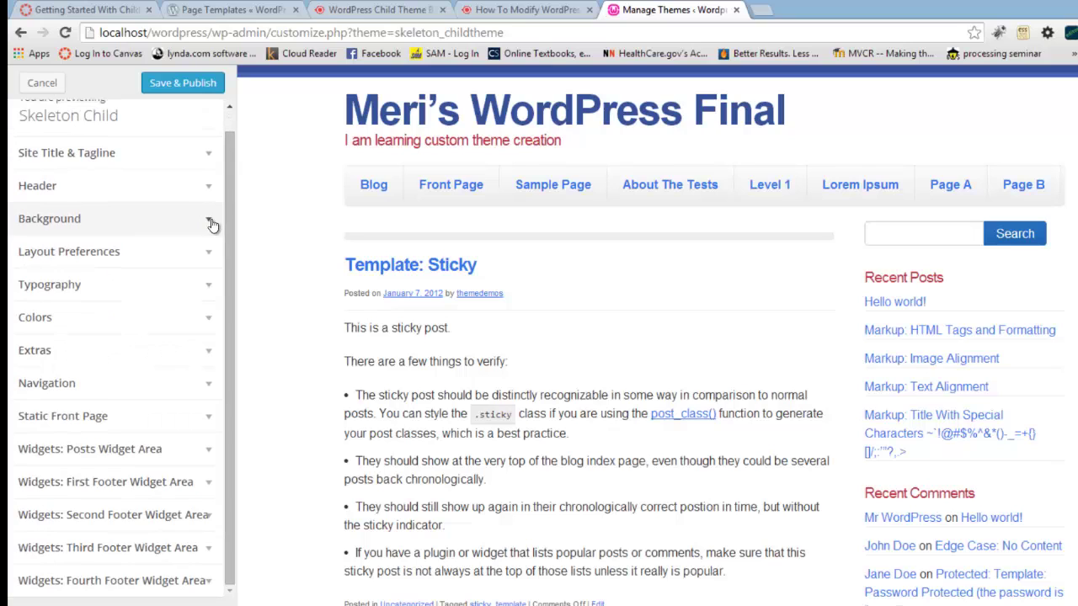
click(194, 253)
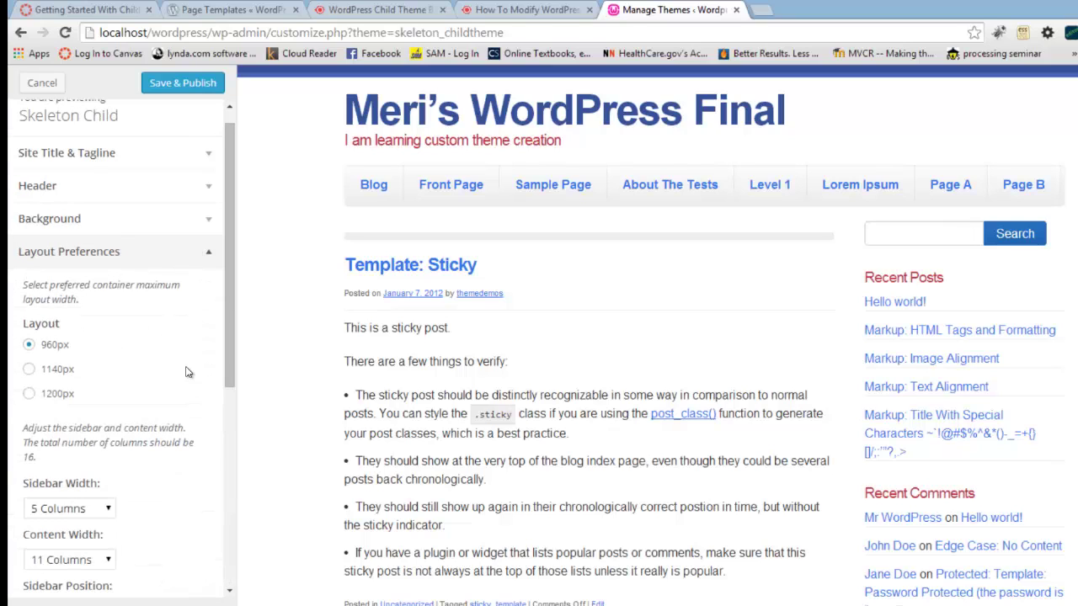
drag(230, 356, 225, 404)
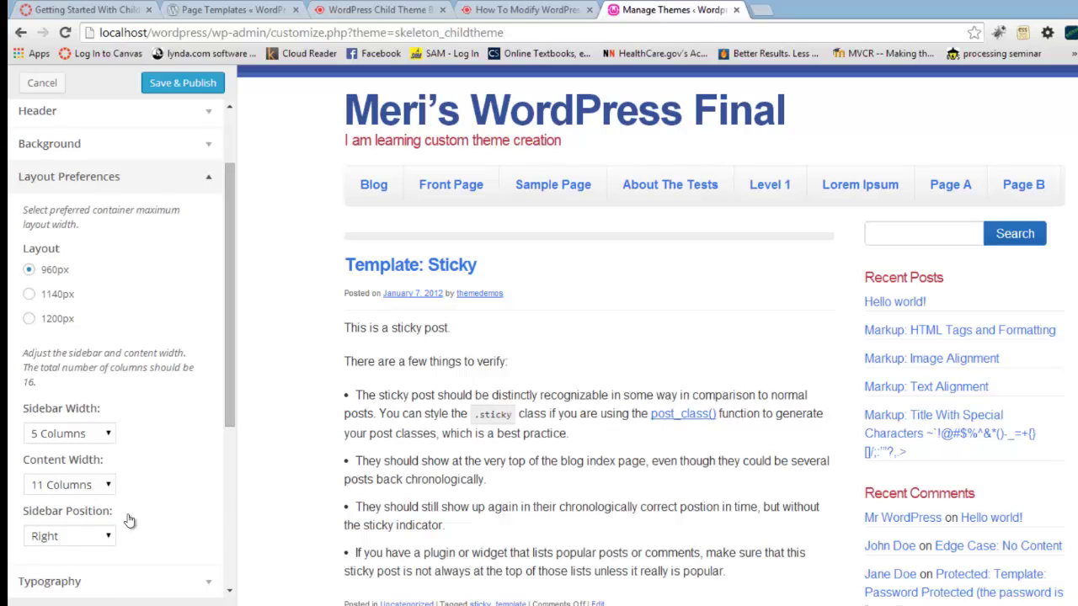
click(107, 539)
click(93, 579)
key(Up)
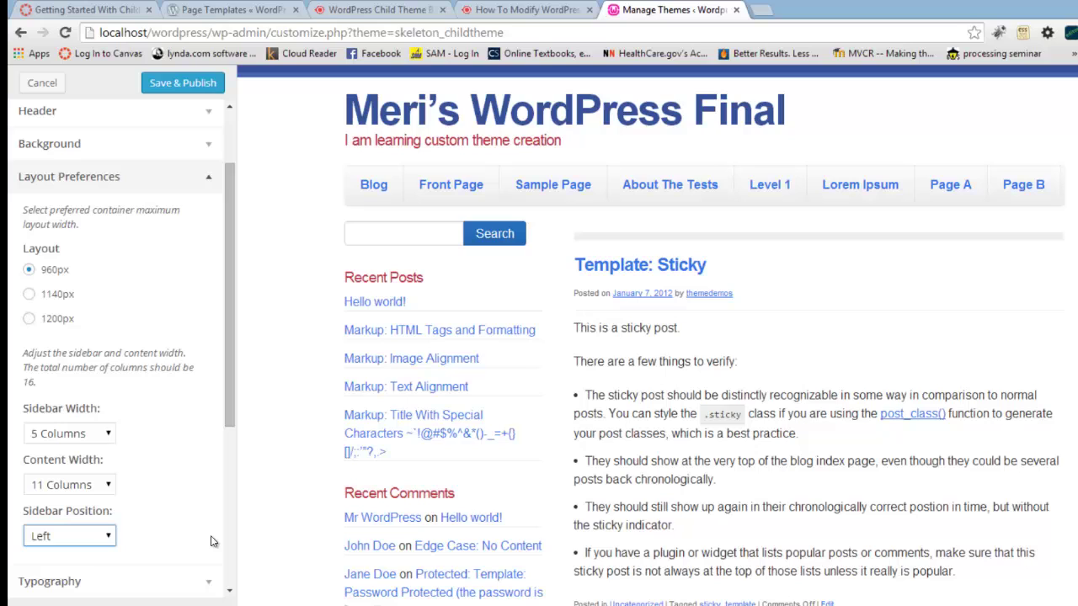
drag(226, 421, 227, 445)
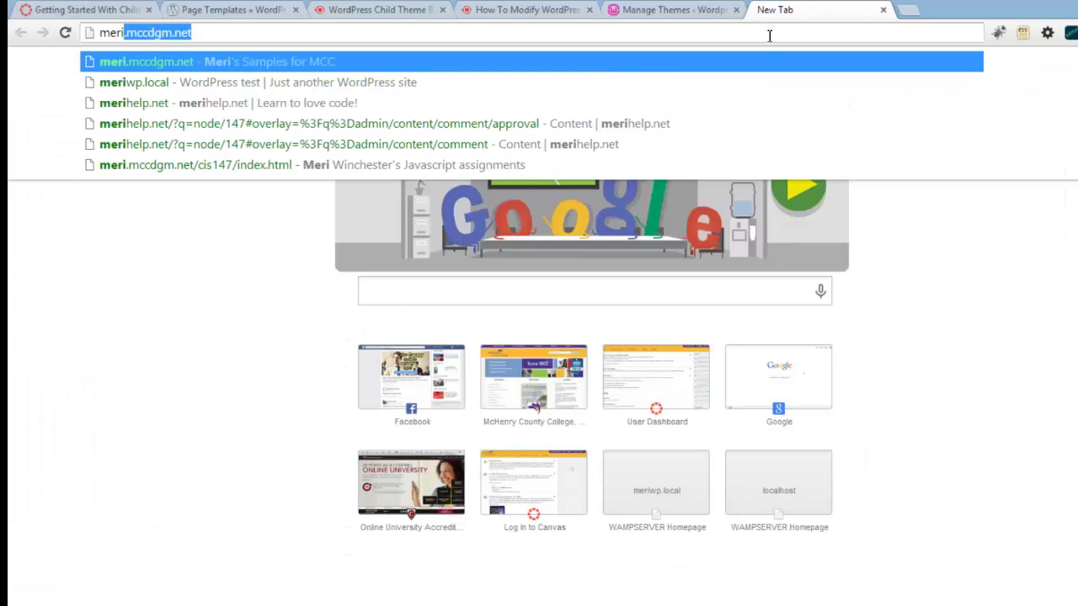
Step: Load merihelp.net, glance through the other open tabs, and return to the customizer
key(Return)
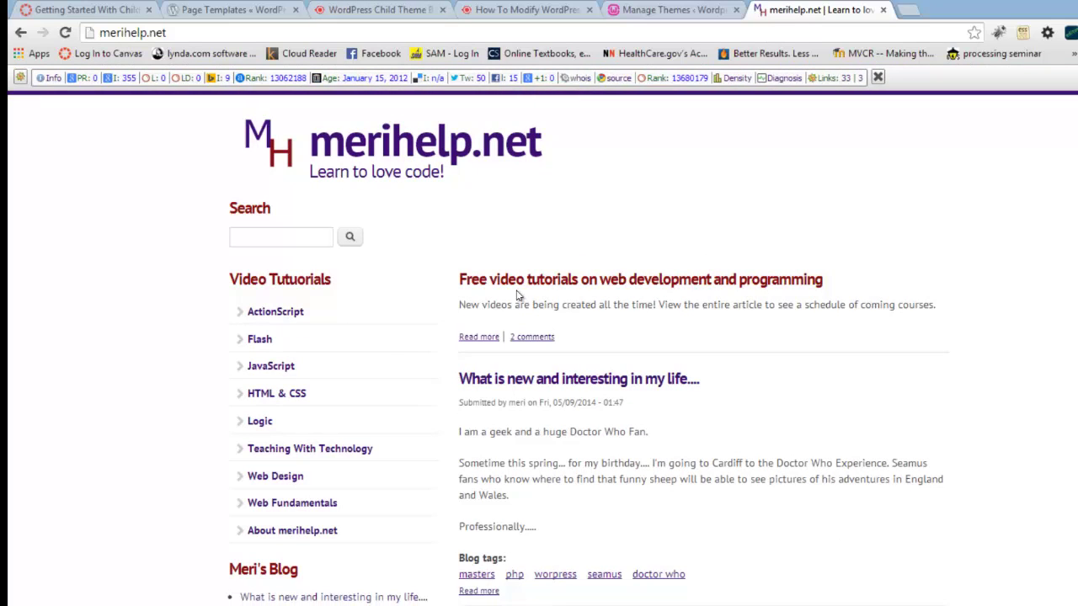
scroll(445, 486, down, 5)
scroll(445, 485, up, 4)
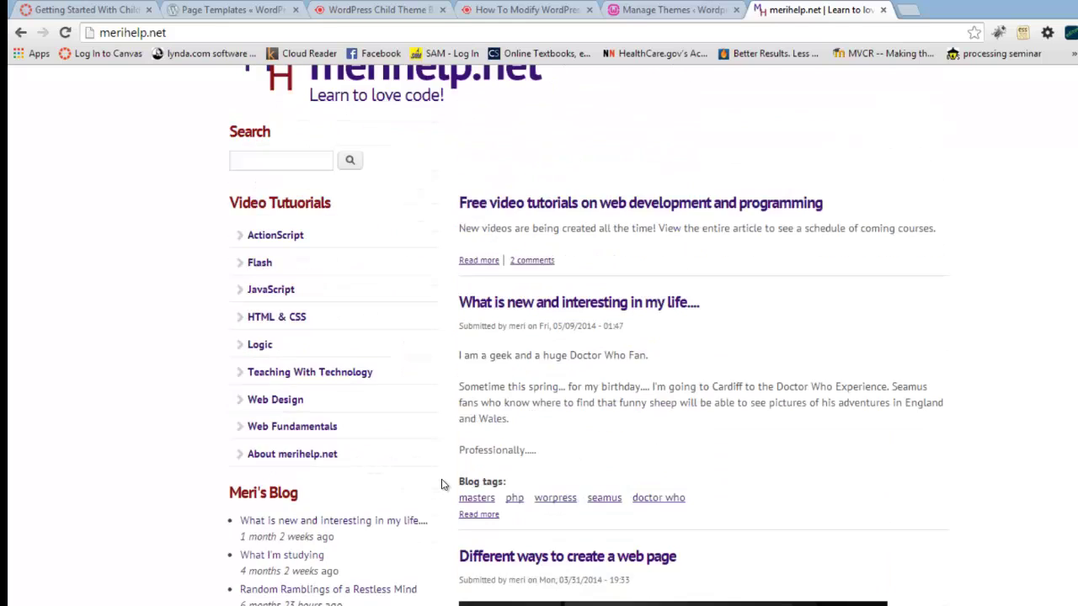
scroll(445, 486, down, 7)
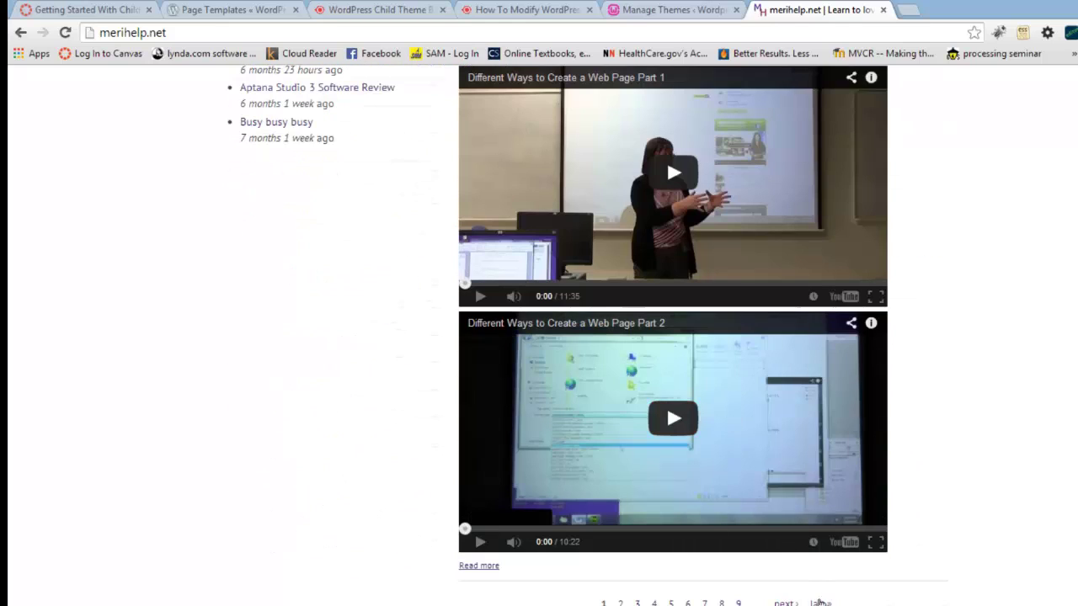
scroll(587, 466, up, 9)
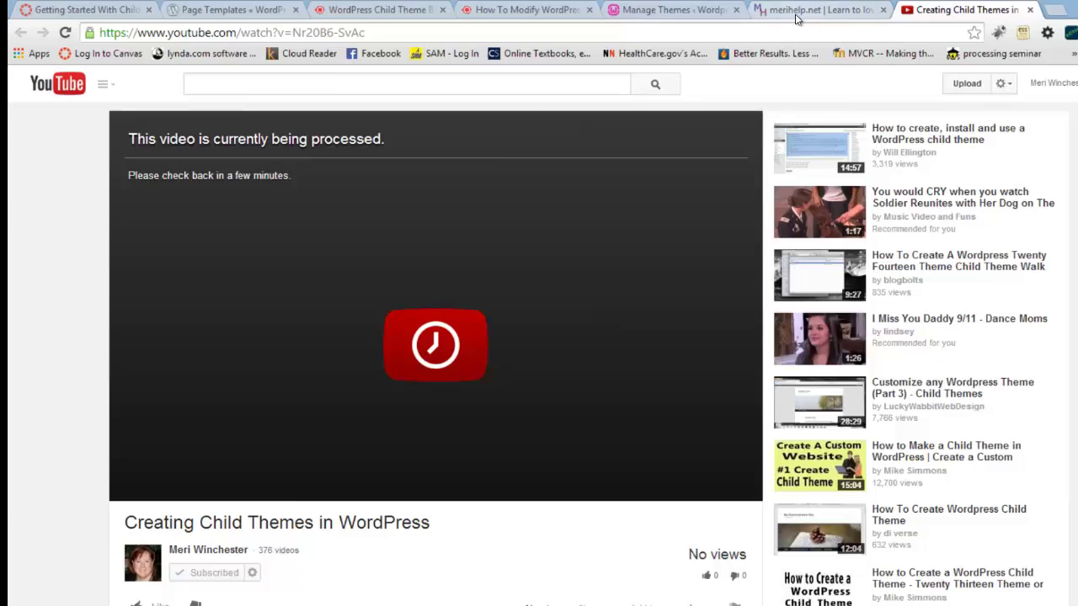
click(796, 11)
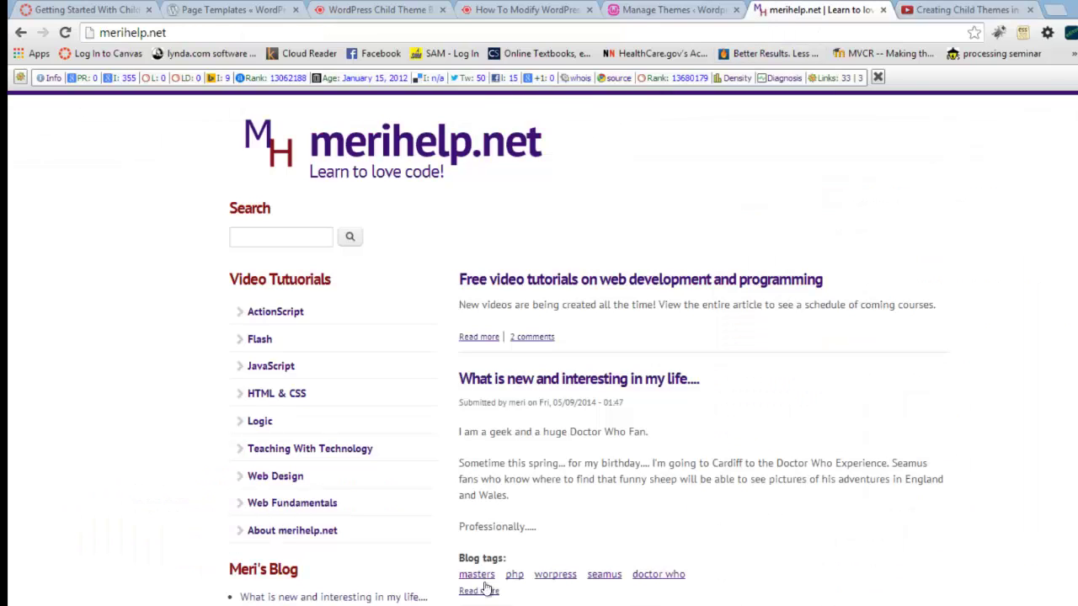
click(355, 11)
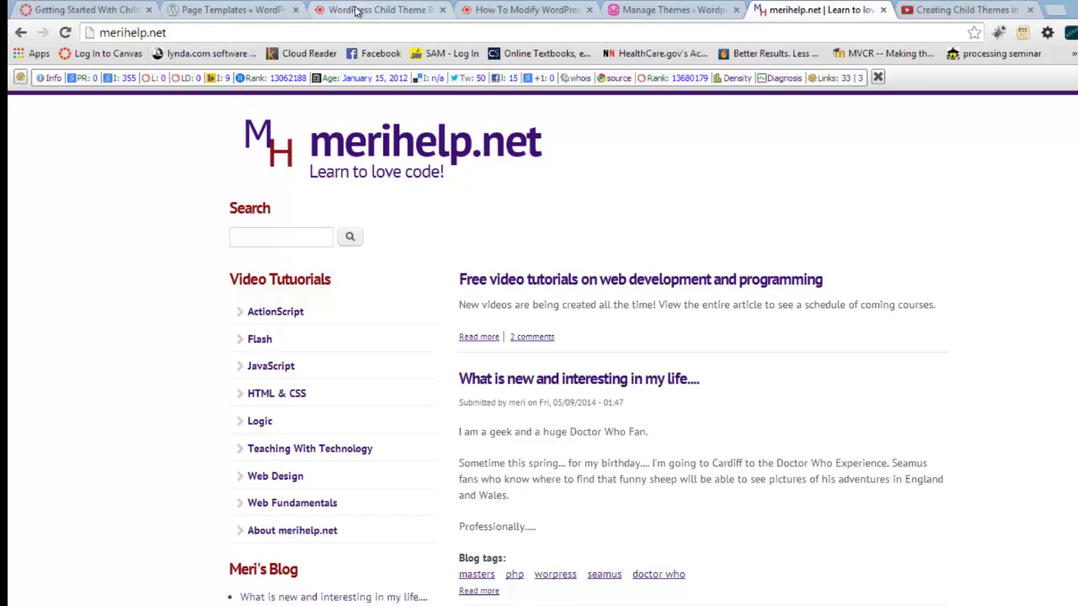
click(242, 8)
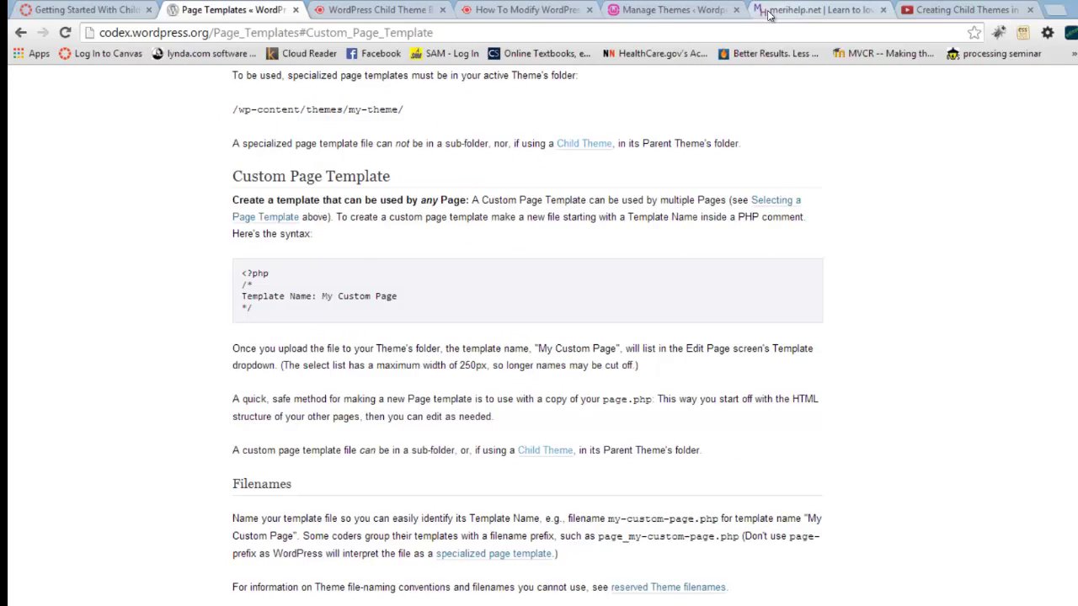
click(700, 12)
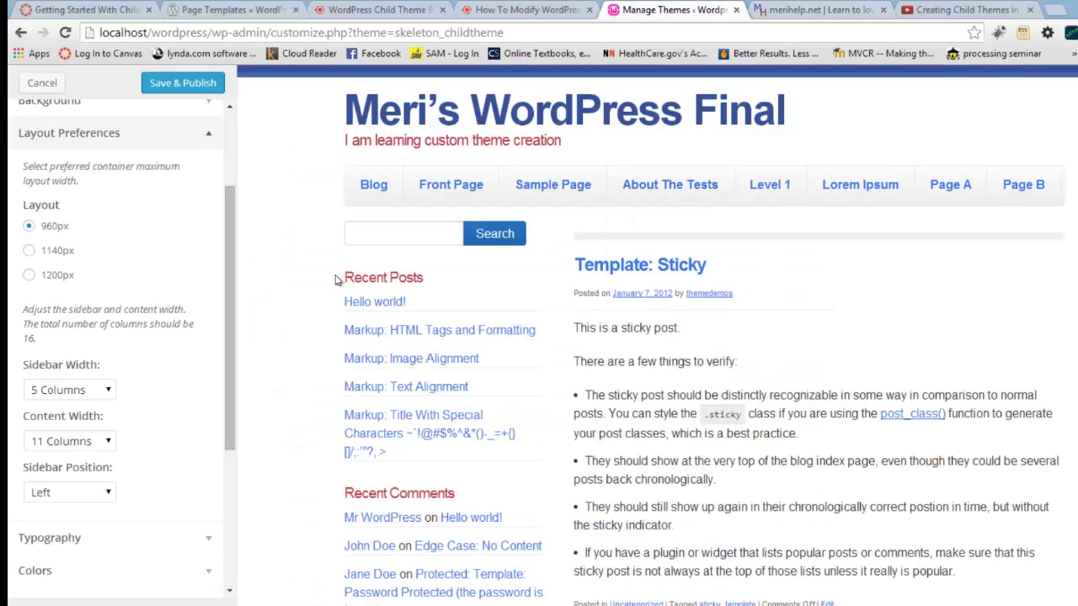
Step: Expand Typography and set the heading font to Rokkitt
drag(232, 331, 224, 409)
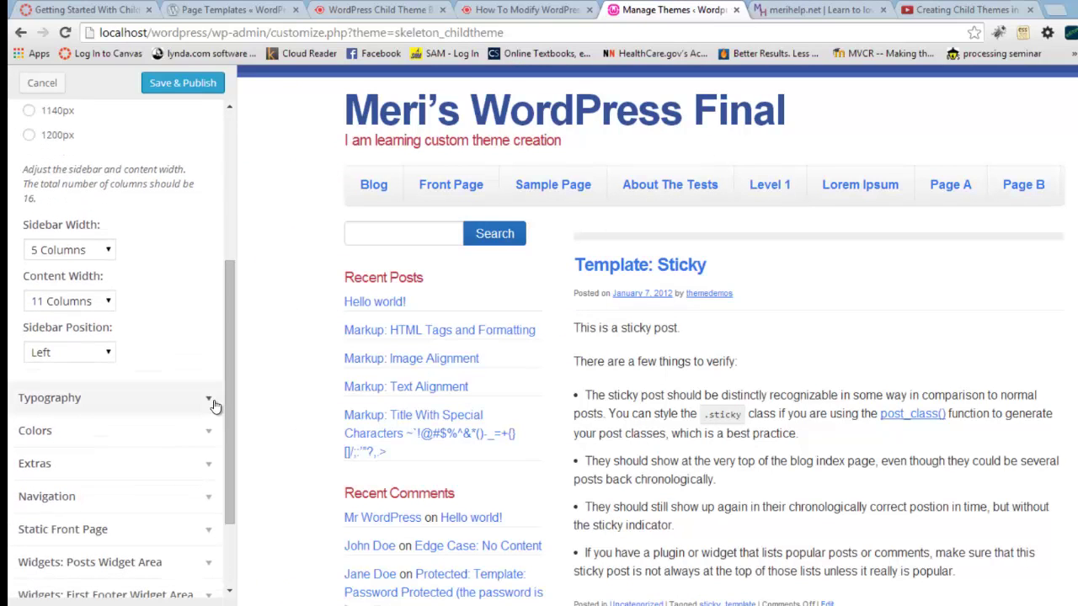
click(211, 401)
scroll(211, 402, down, 4)
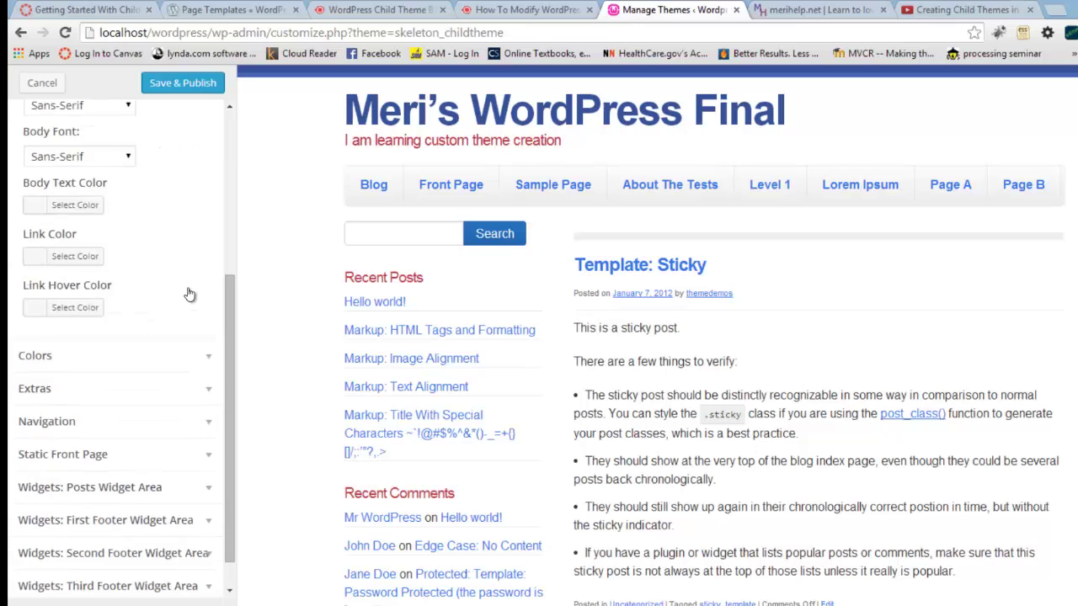
scroll(188, 286, up, 2)
click(129, 183)
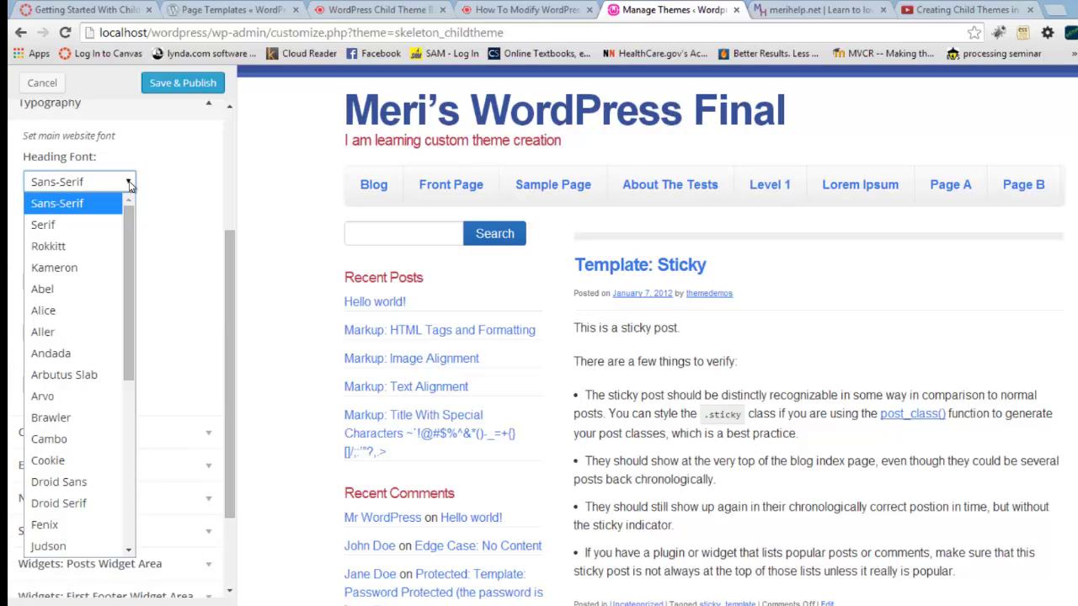
click(111, 246)
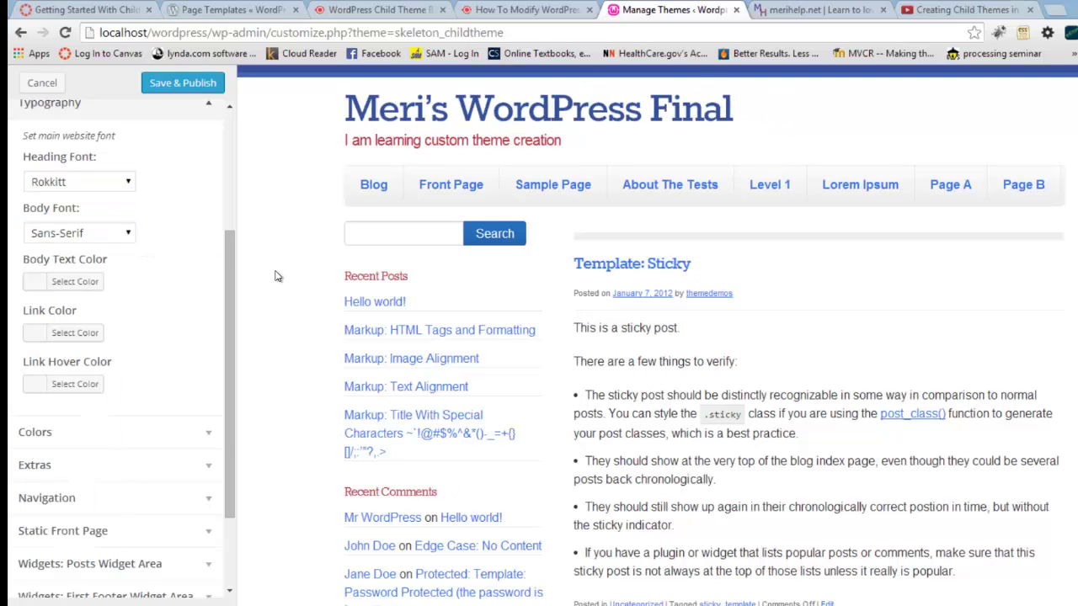
Step: Switch the heading font from Rokkitt to Droid Sans
click(128, 183)
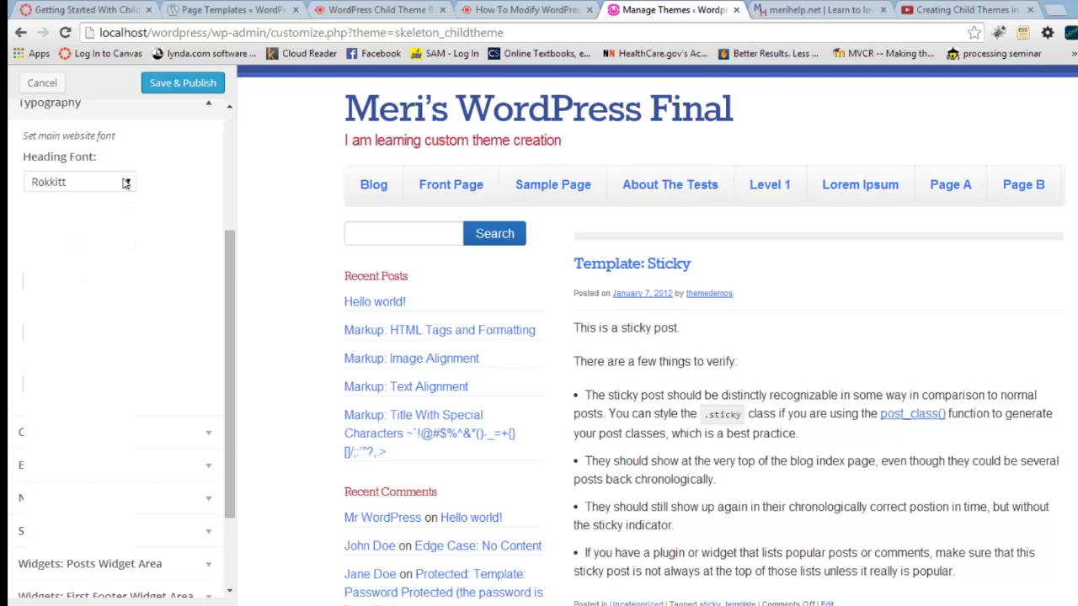
drag(130, 217, 129, 385)
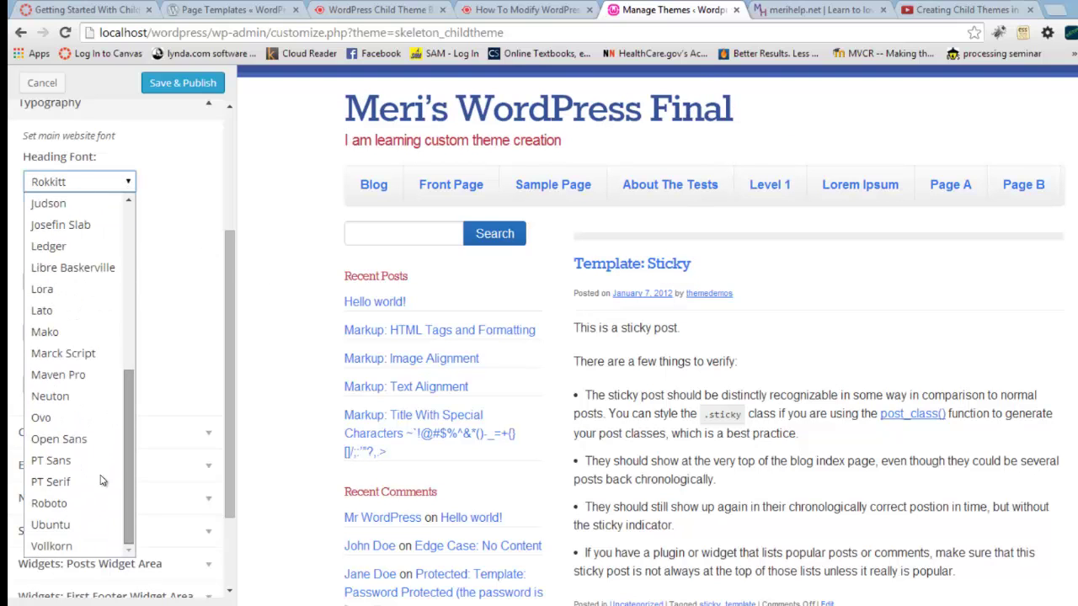
scroll(104, 519, up, 10)
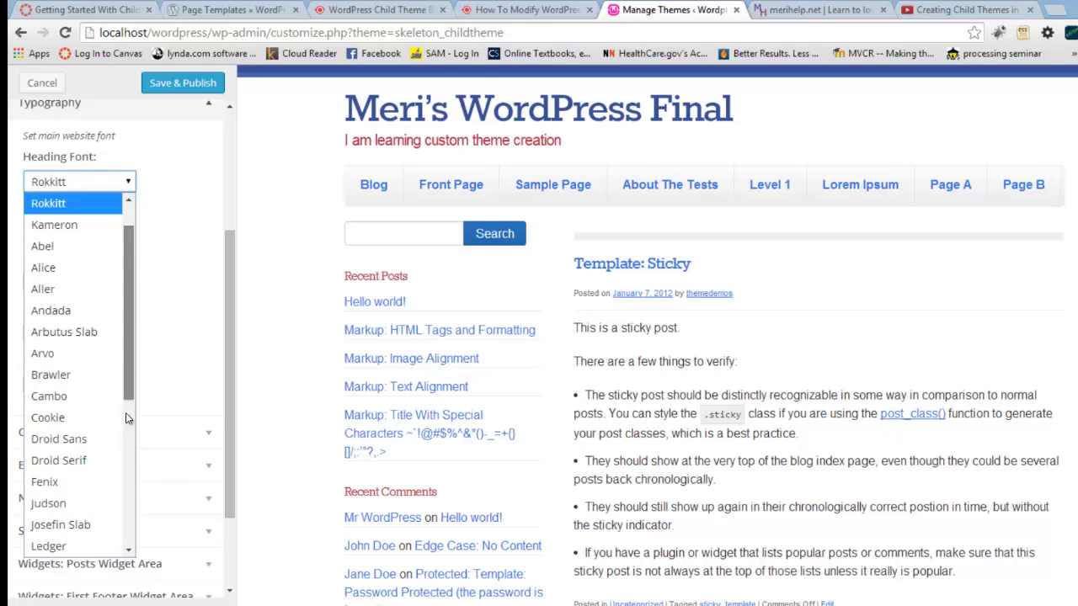
scroll(126, 413, down, 10)
scroll(135, 573, up, 10)
scroll(128, 415, down, 10)
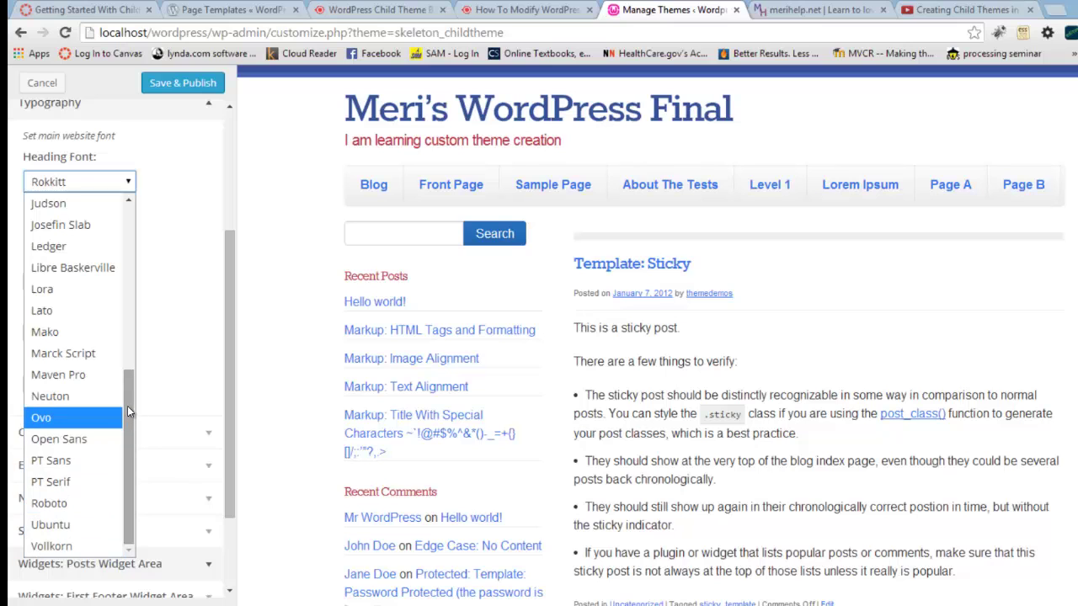
drag(127, 406, 141, 287)
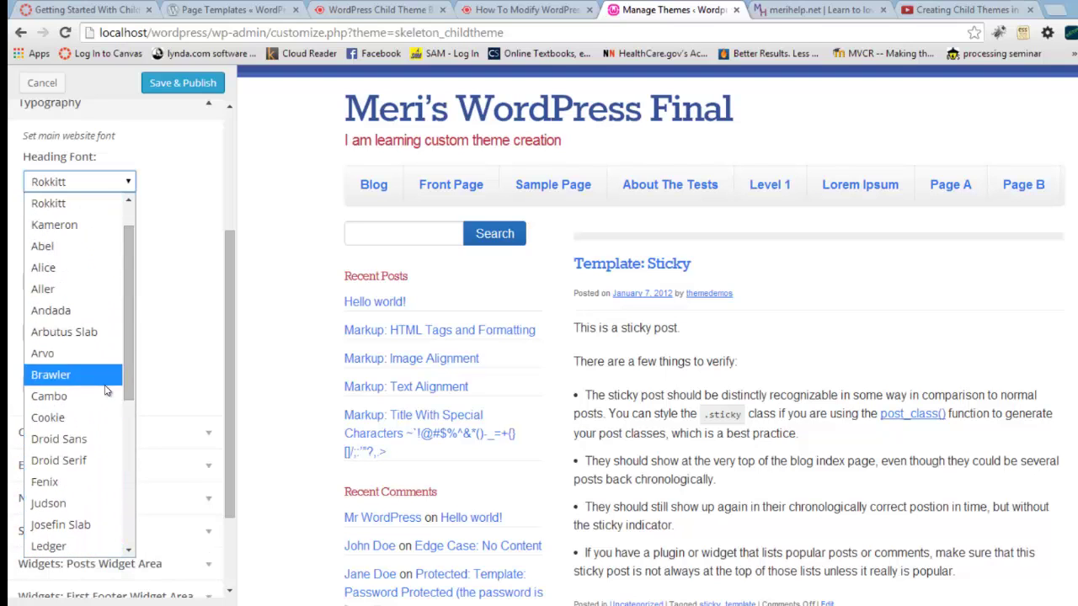
click(108, 435)
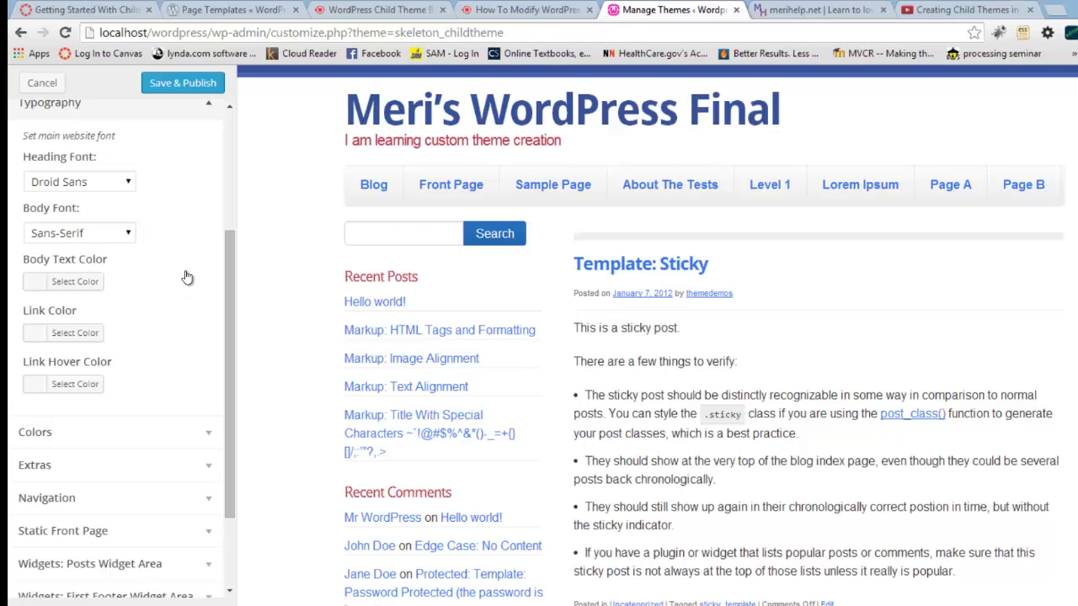
Step: Set the body font to Alice and preview it
click(128, 234)
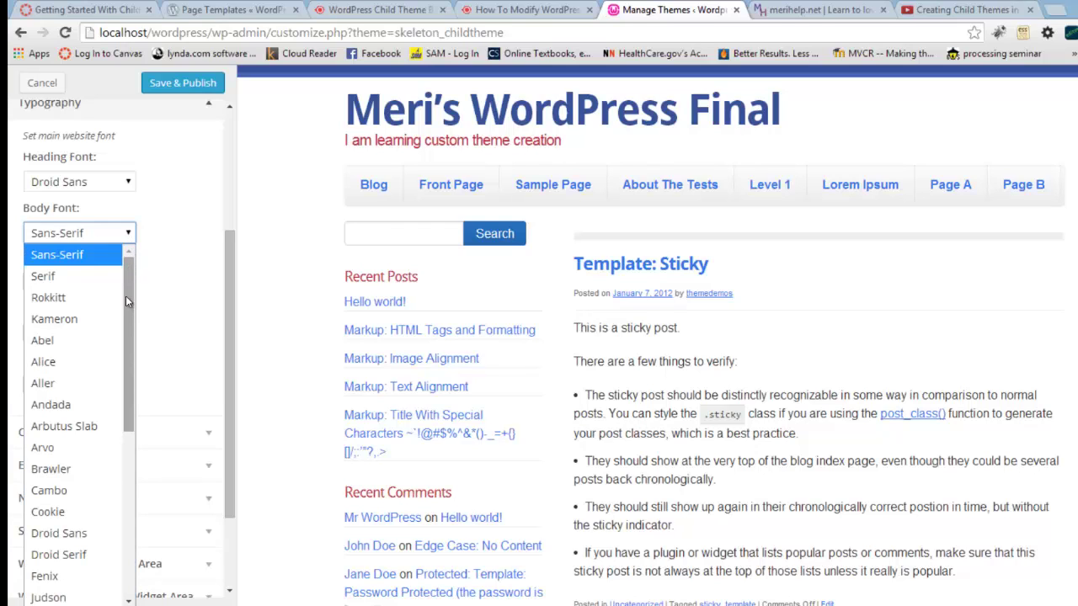
key(Escape)
key(a)
key(l)
key(i)
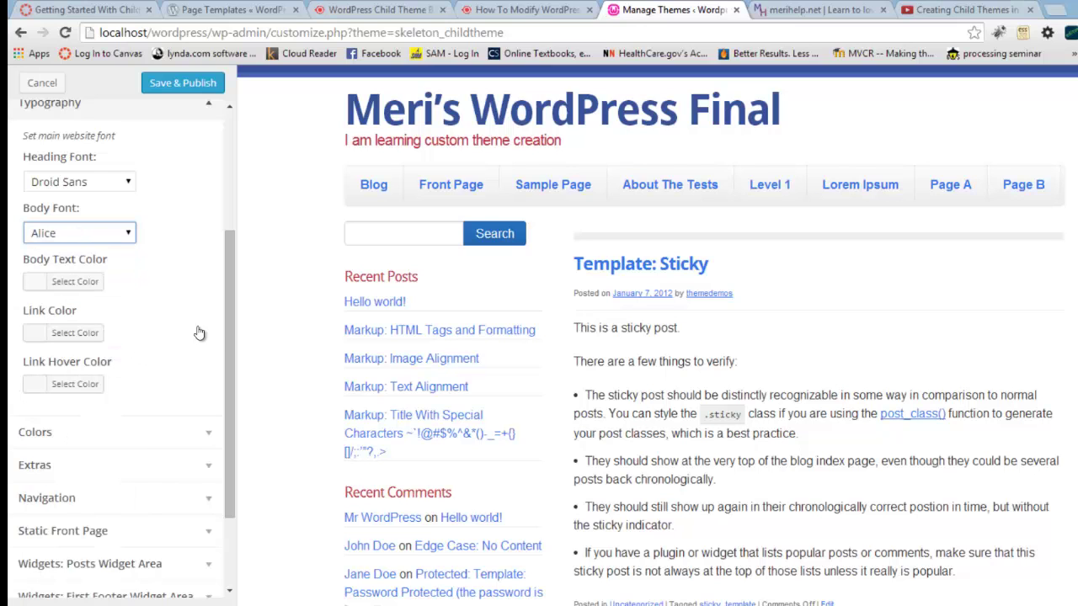
click(312, 324)
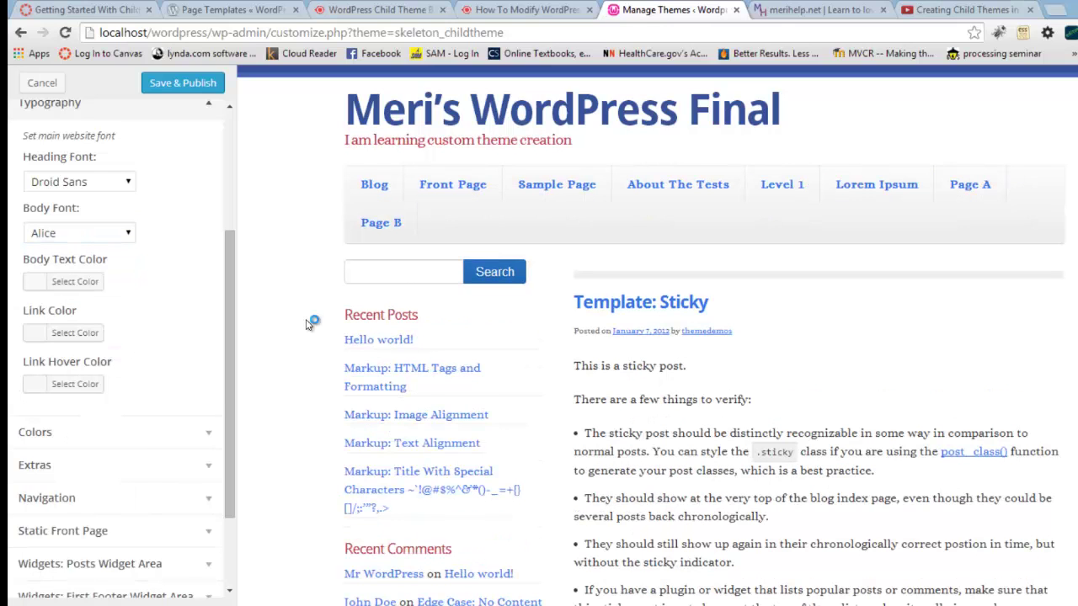
Step: Try Andada, then settle on Droid Sans as the body font
click(128, 237)
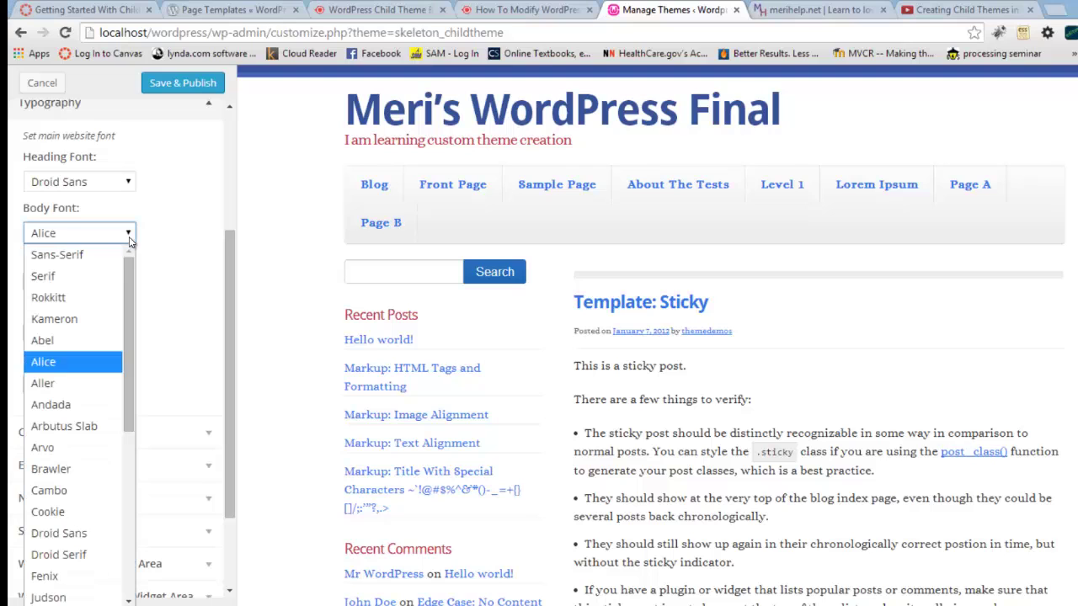
click(118, 404)
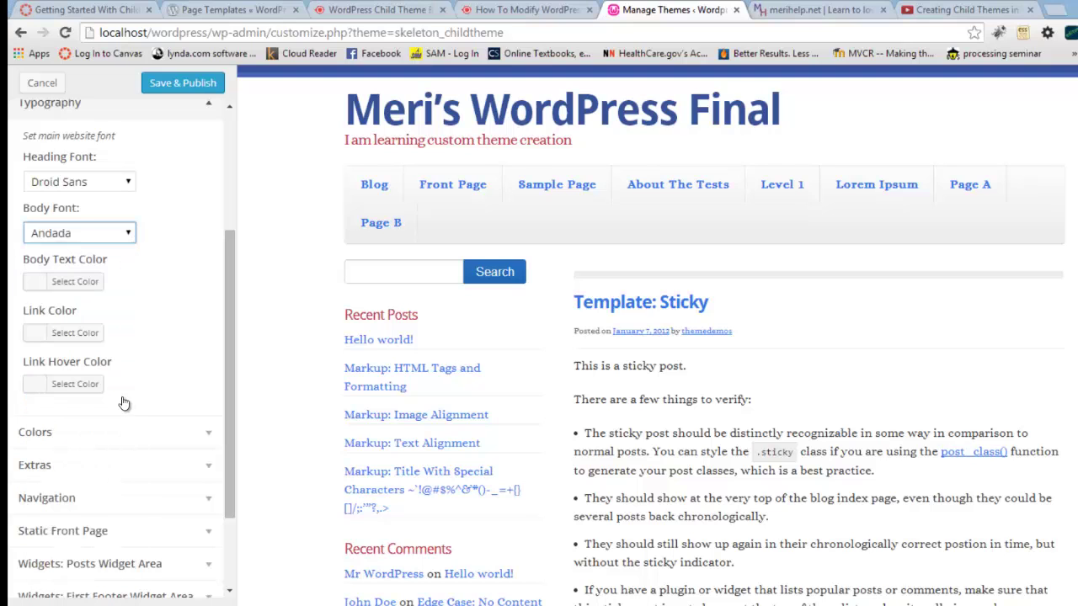
click(126, 233)
drag(131, 277, 137, 337)
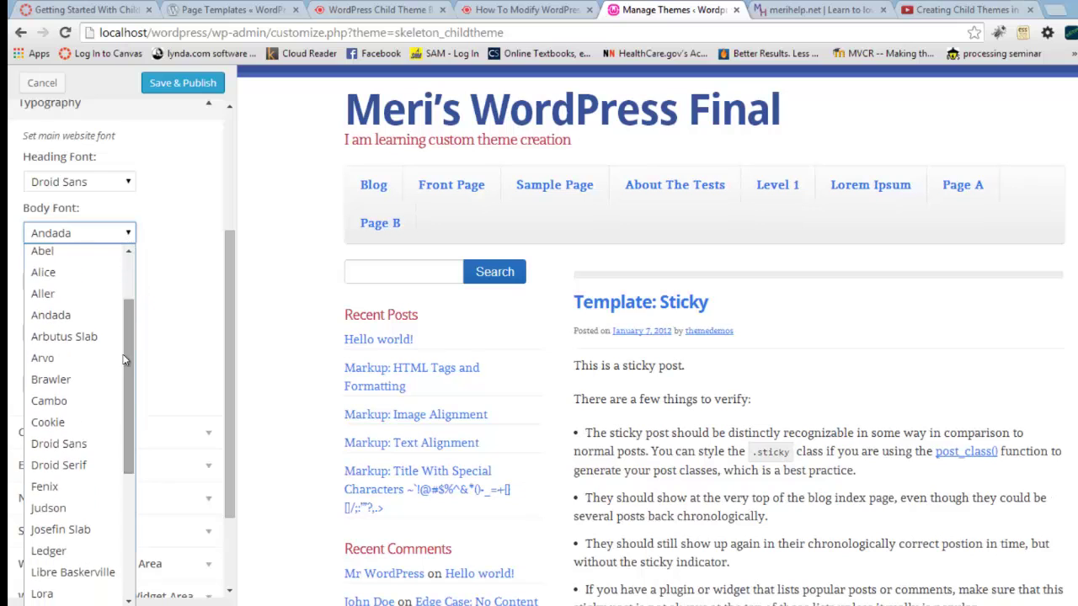
click(105, 465)
click(266, 389)
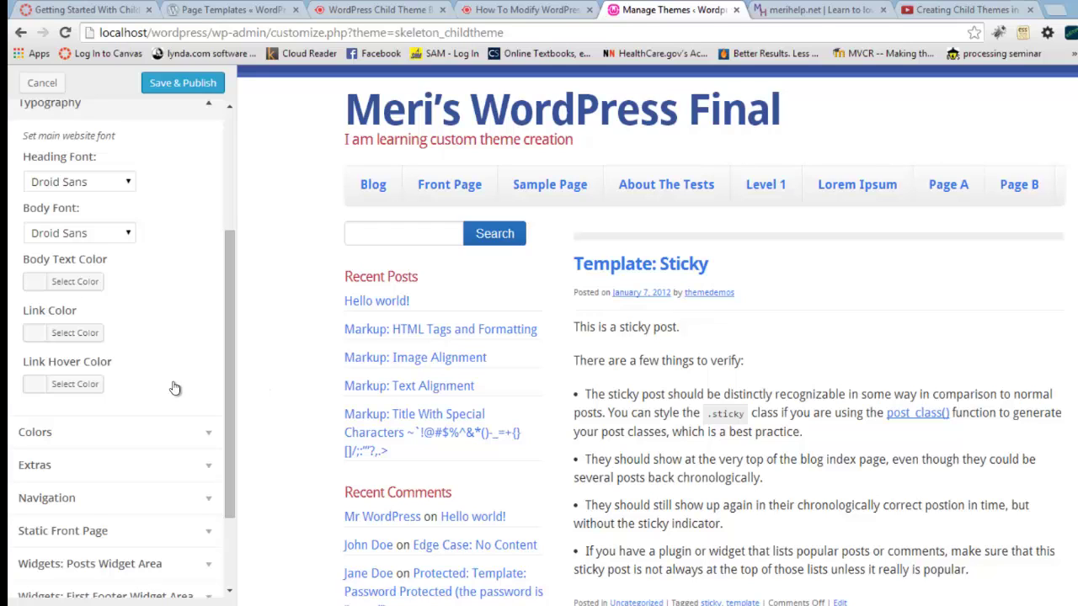
scroll(173, 388, down, 1)
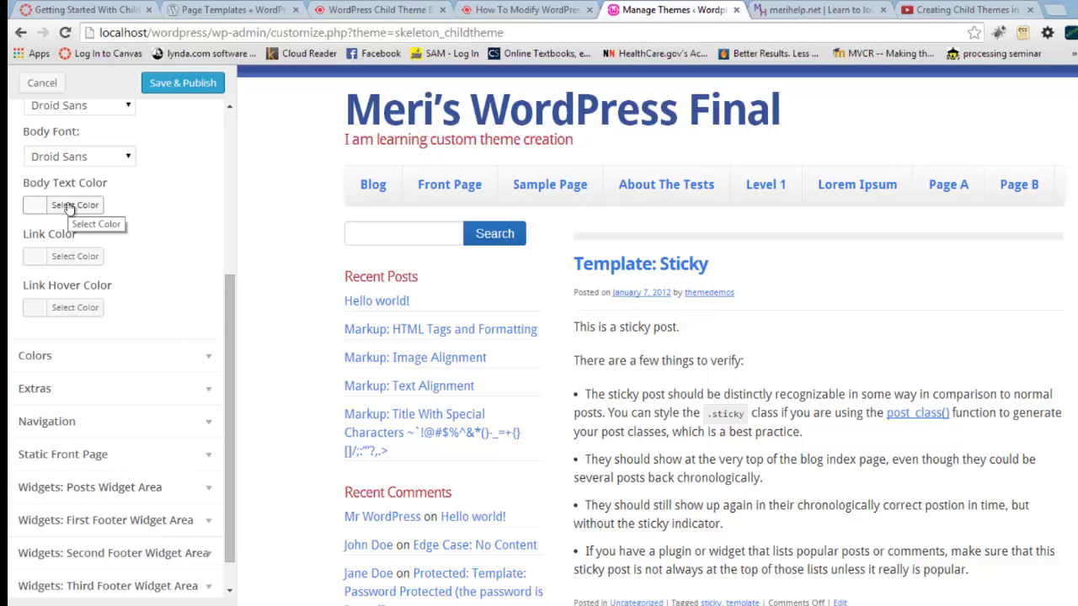
Step: Darken the body text colour to near black and set links to blue #224da3
click(69, 207)
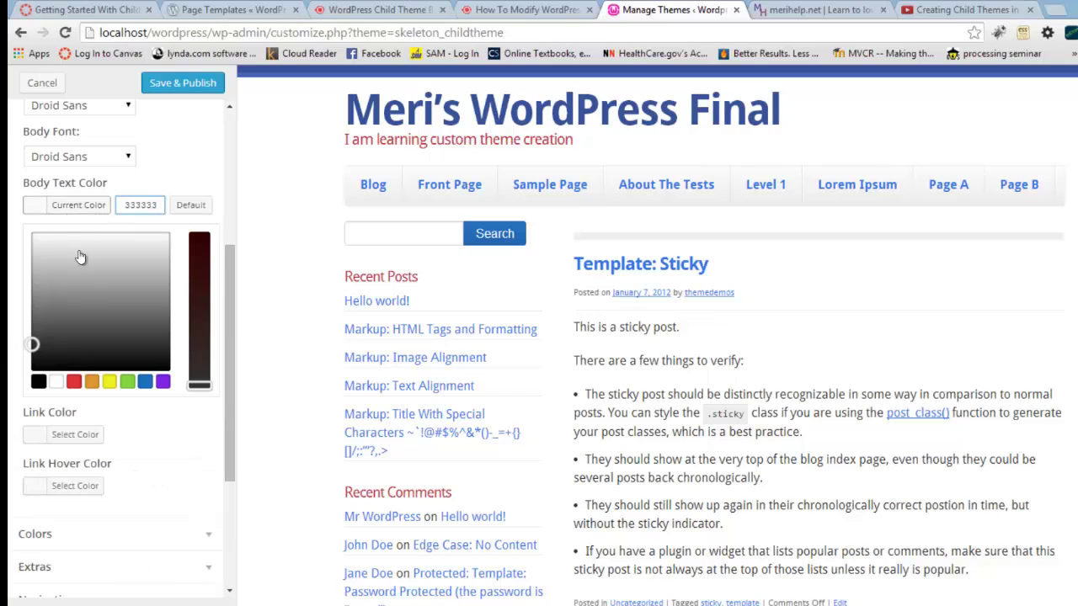
mouse_move(36, 352)
mouse_down()
mouse_move(96, 371)
mouse_move(137, 339)
mouse_move(129, 353)
mouse_up()
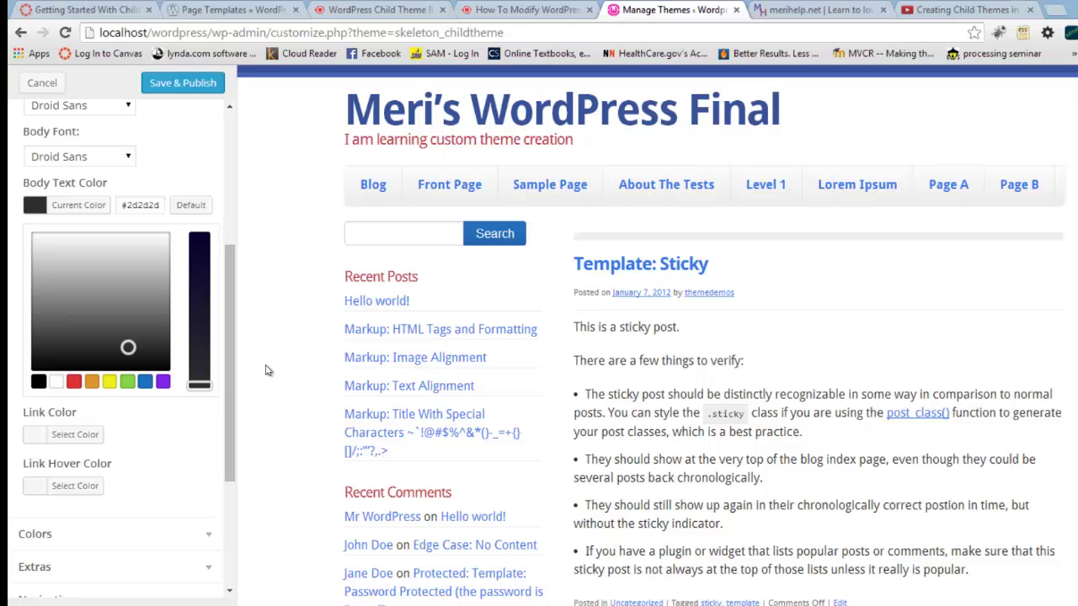
click(99, 436)
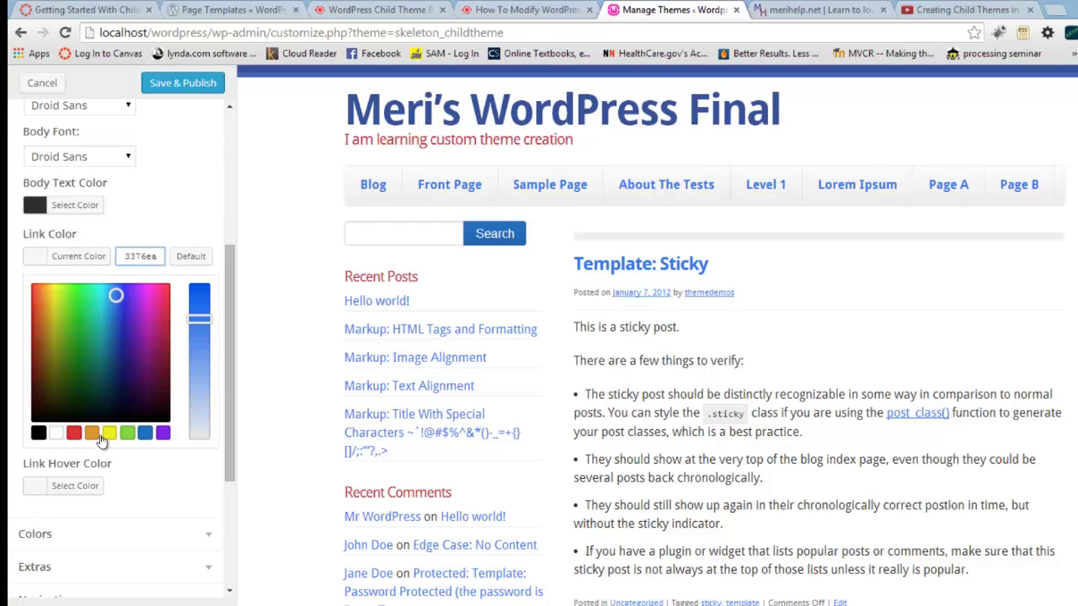
click(115, 316)
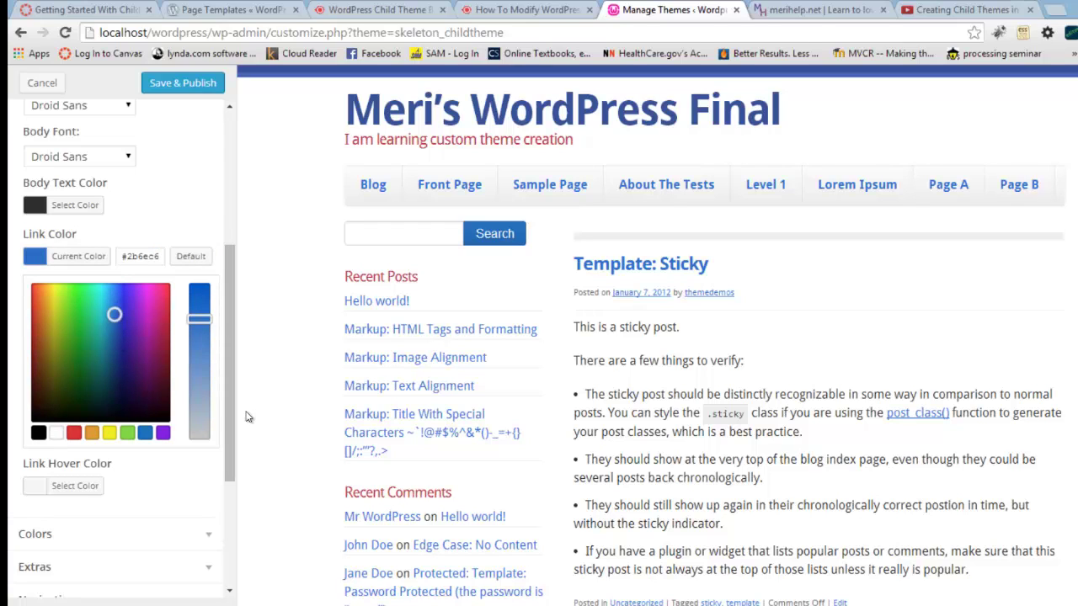
drag(119, 335, 116, 333)
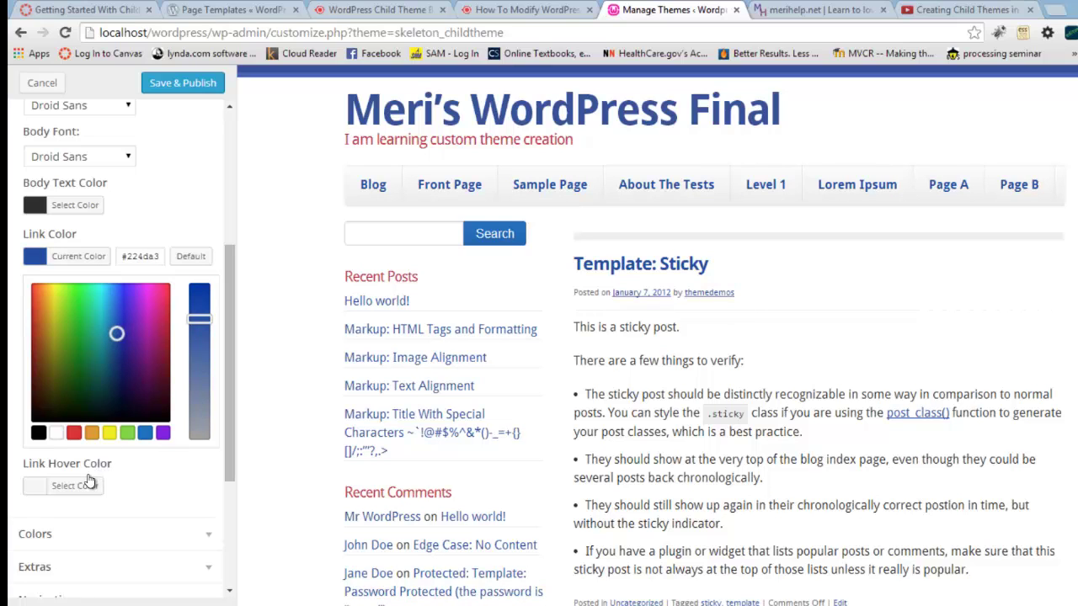
Step: Try dark blue and purple, then set the link hover colour to crimson #841651
click(37, 486)
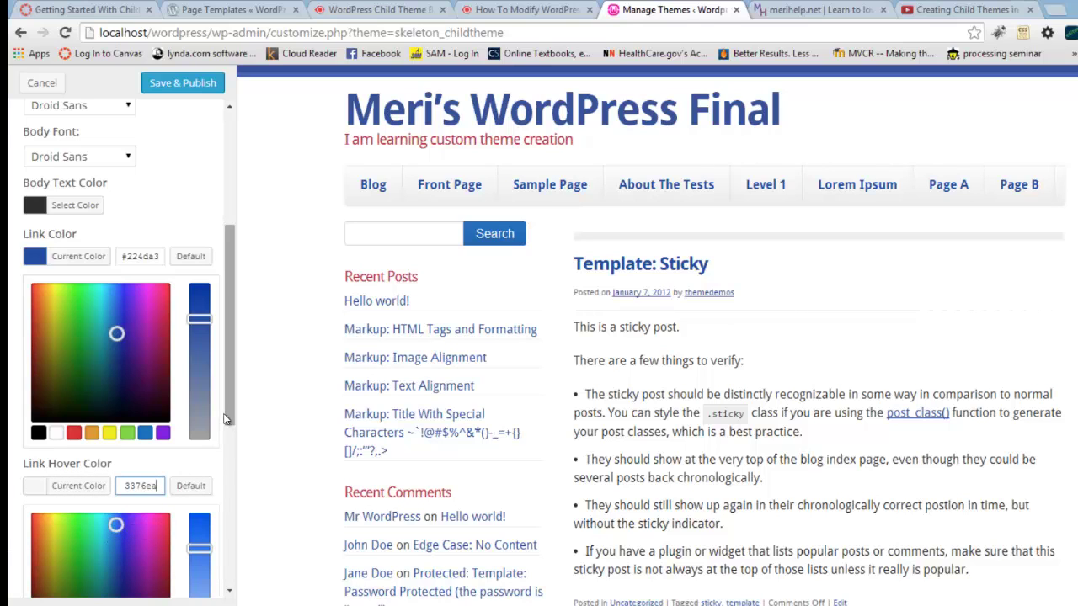
drag(230, 422, 229, 466)
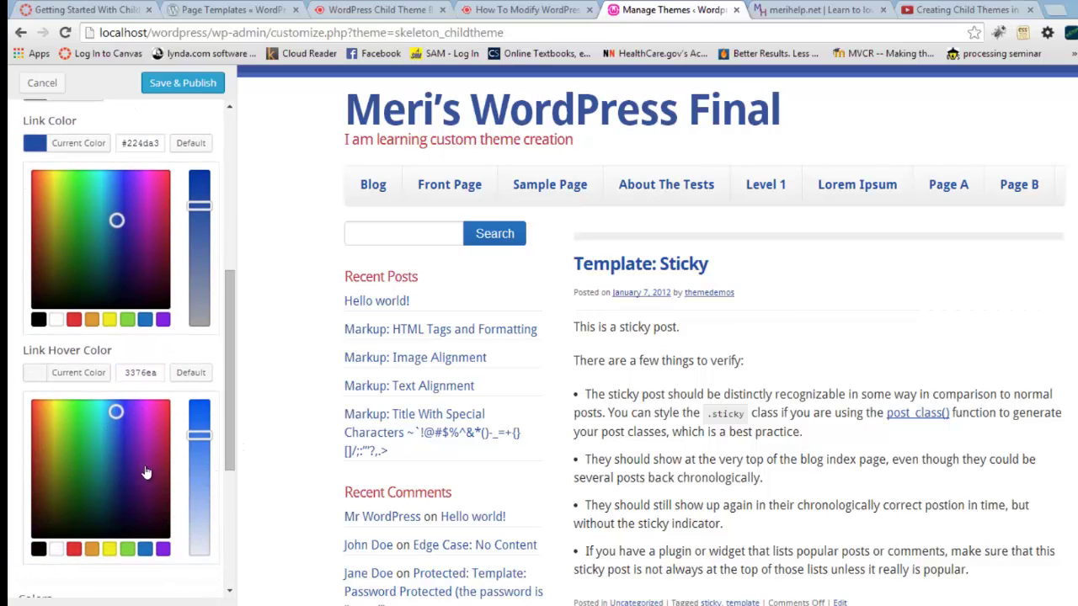
click(113, 507)
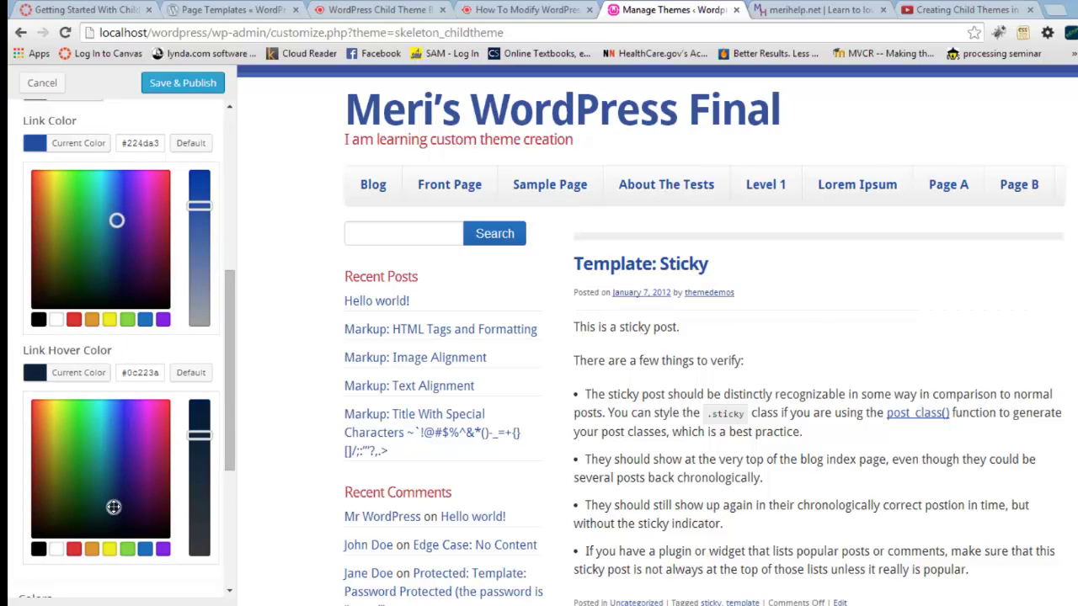
click(143, 489)
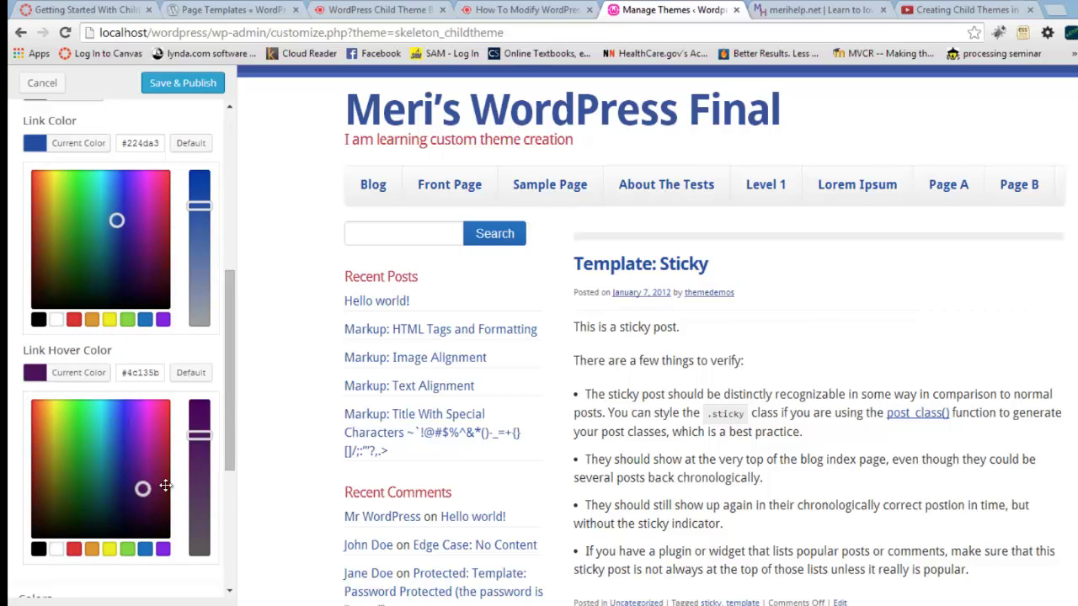
click(160, 468)
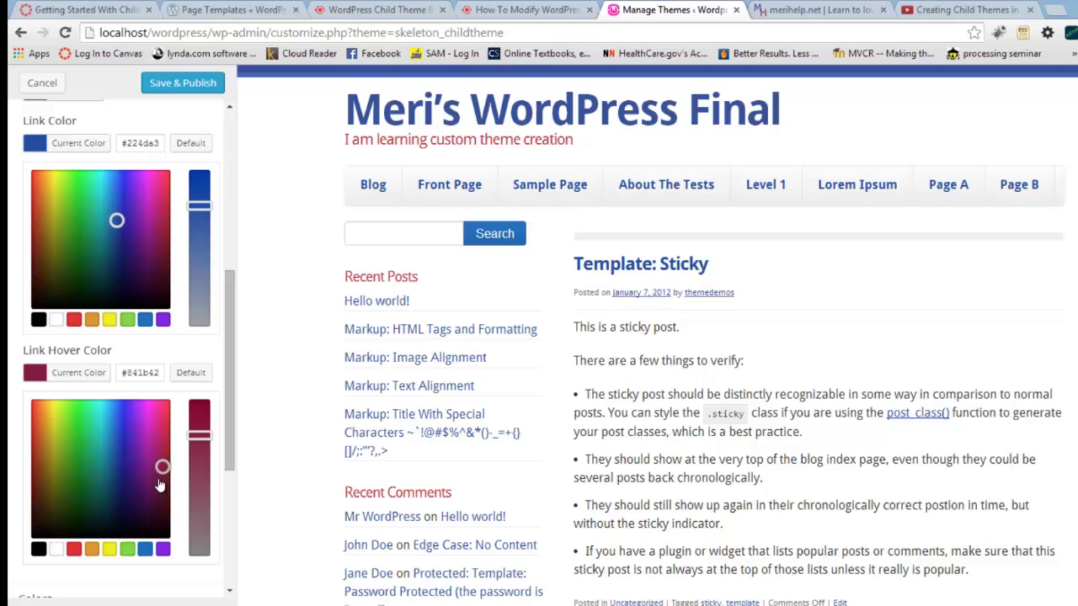
click(157, 472)
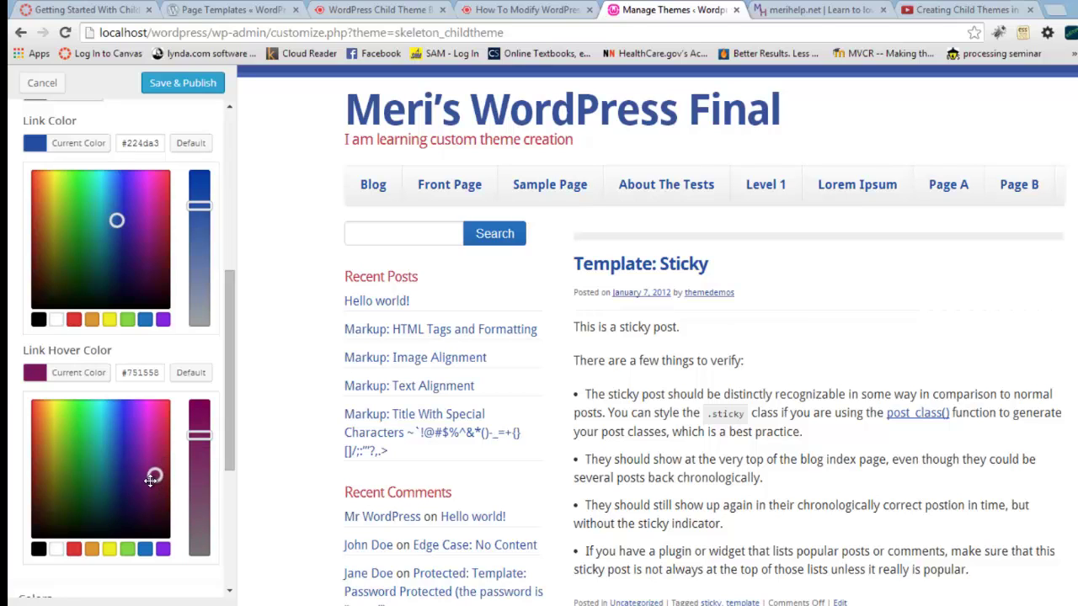
click(159, 468)
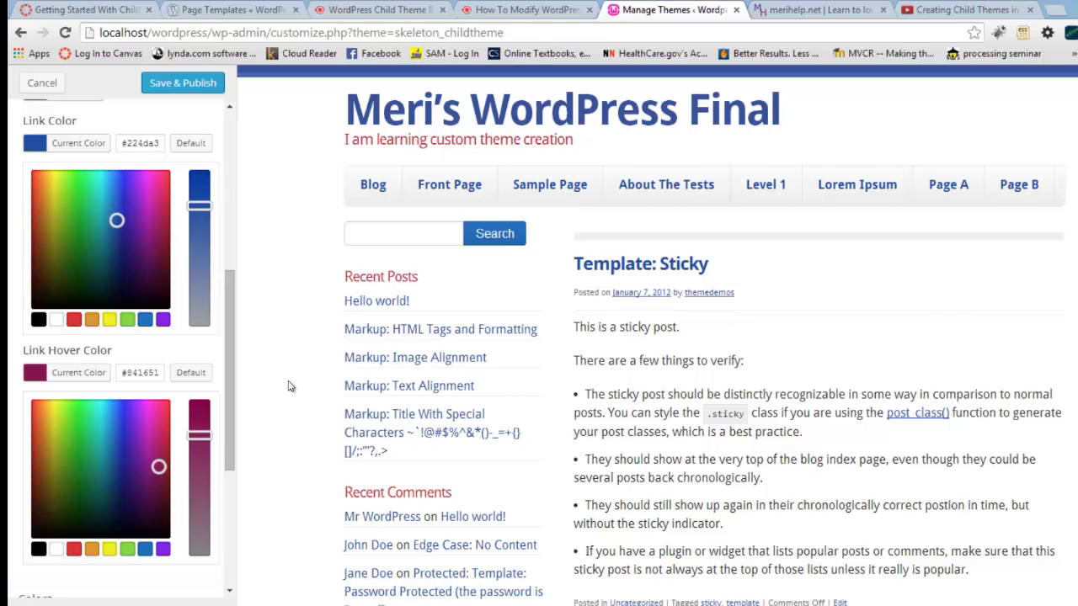
Step: Enter a sandbox label as the Header Extras text
drag(230, 406, 216, 469)
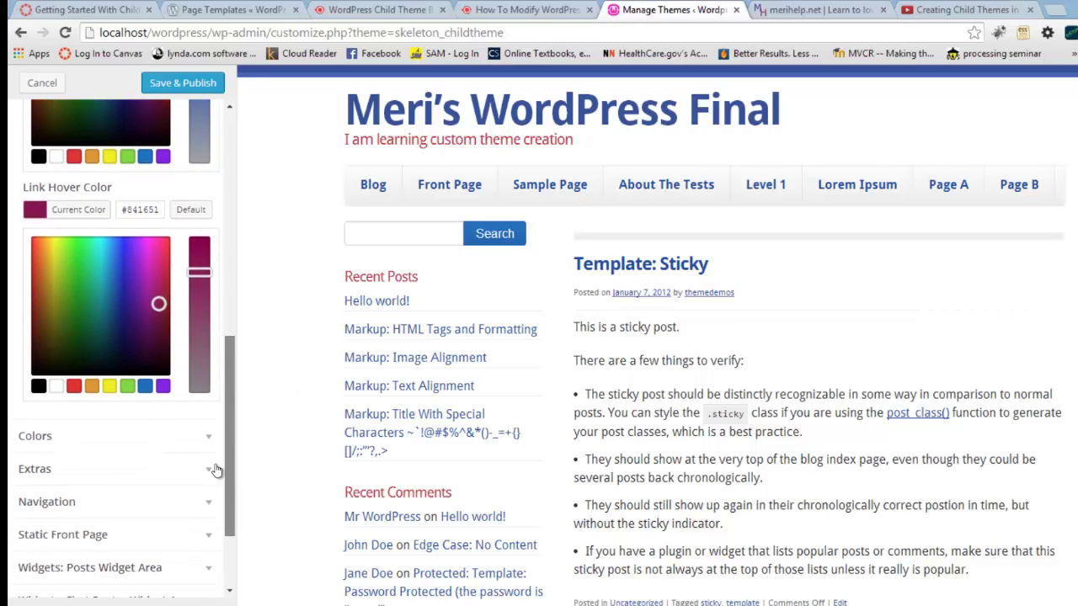
click(207, 448)
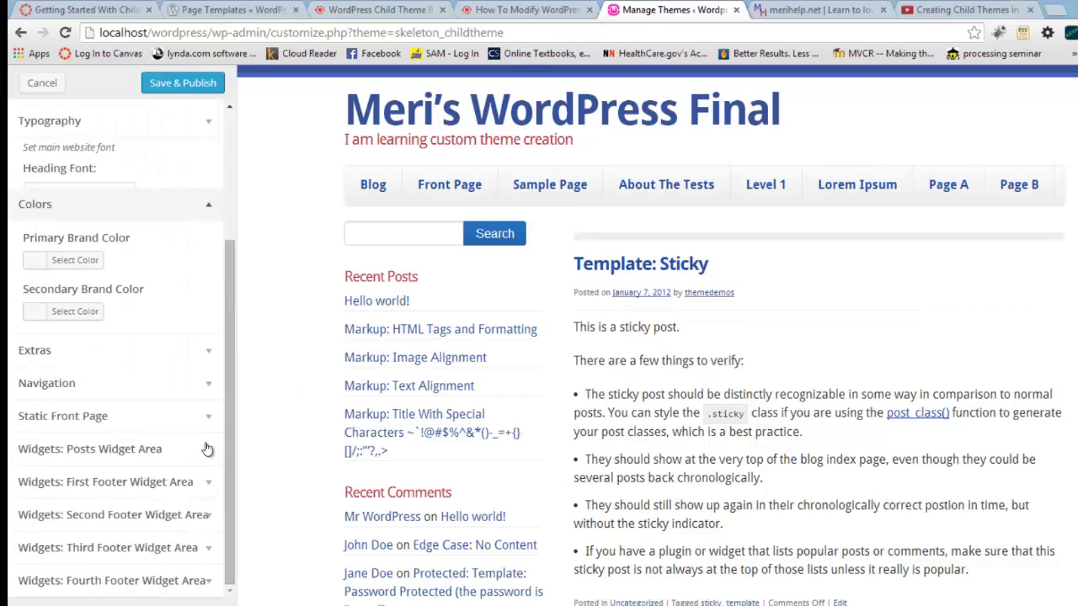
click(207, 358)
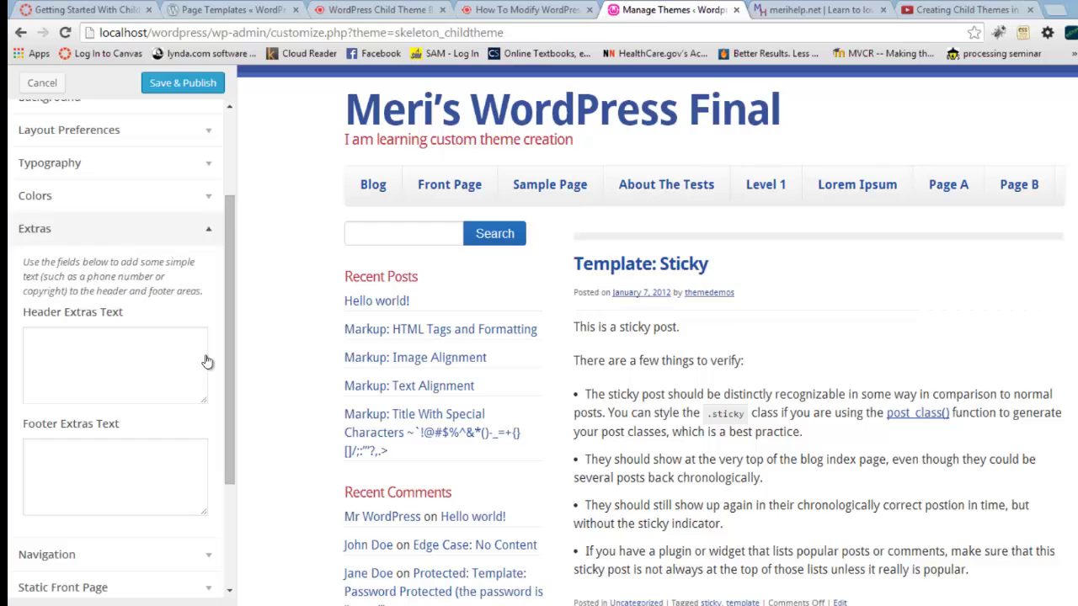
click(169, 360)
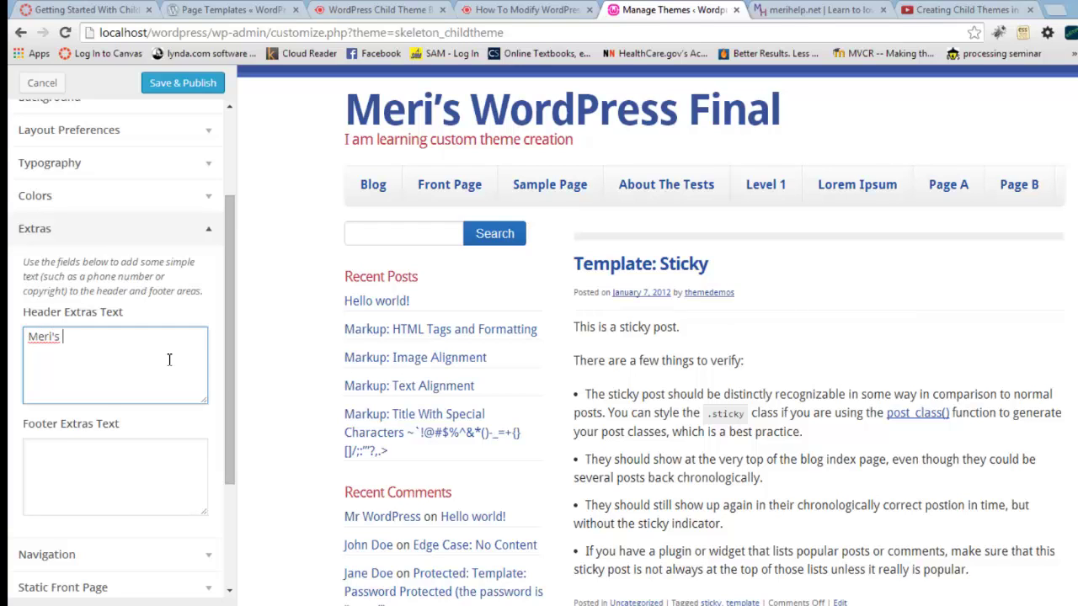
text(Sandbox)
Step: Enter a 'Questions? Contact' line with the owner's e-mail as the Footer Extras text
click(119, 468)
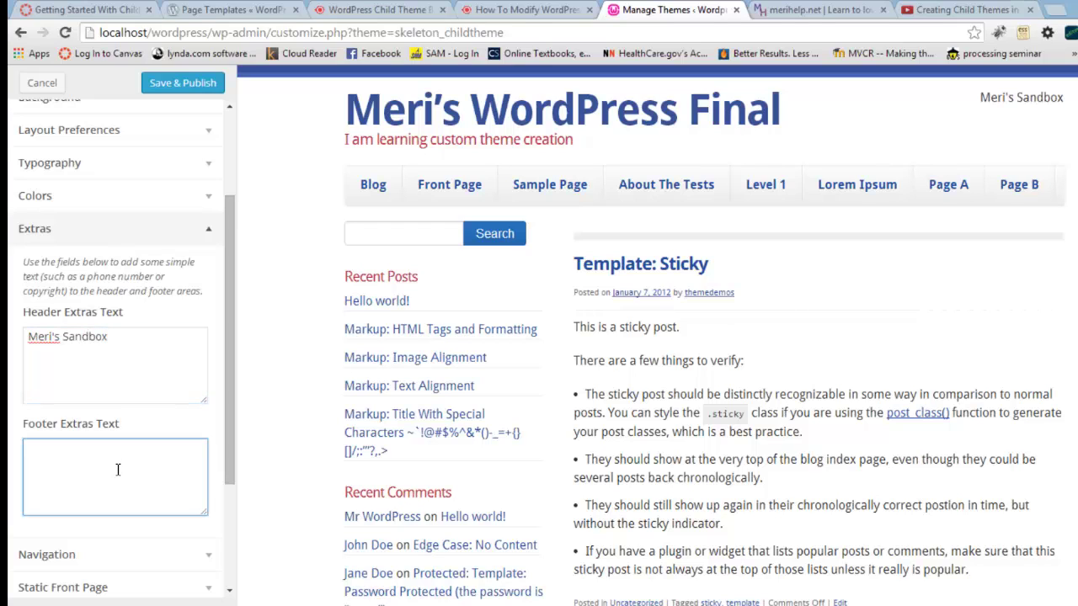
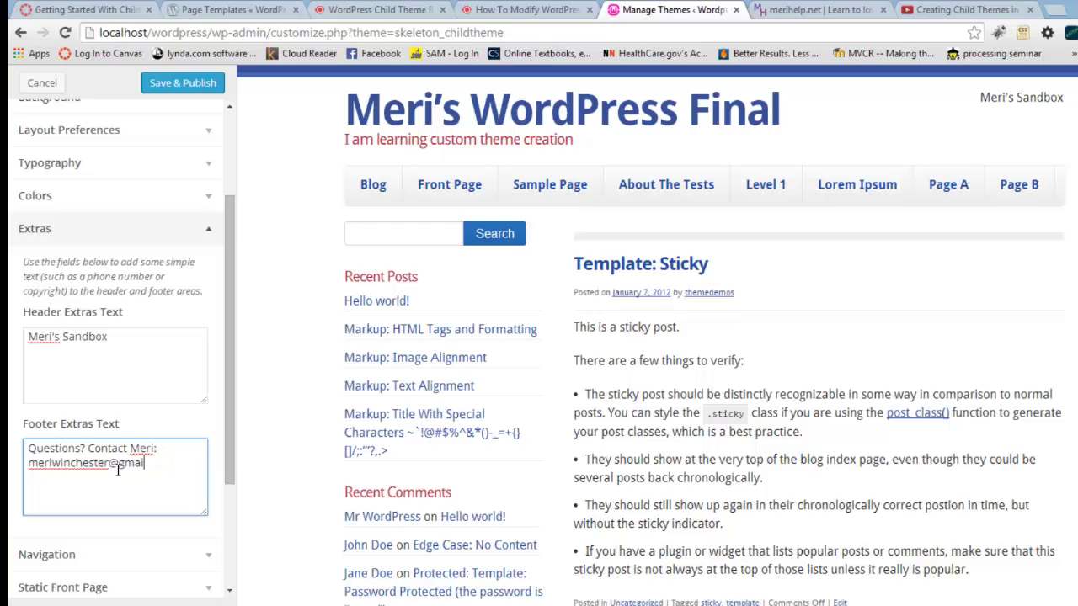
click(232, 473)
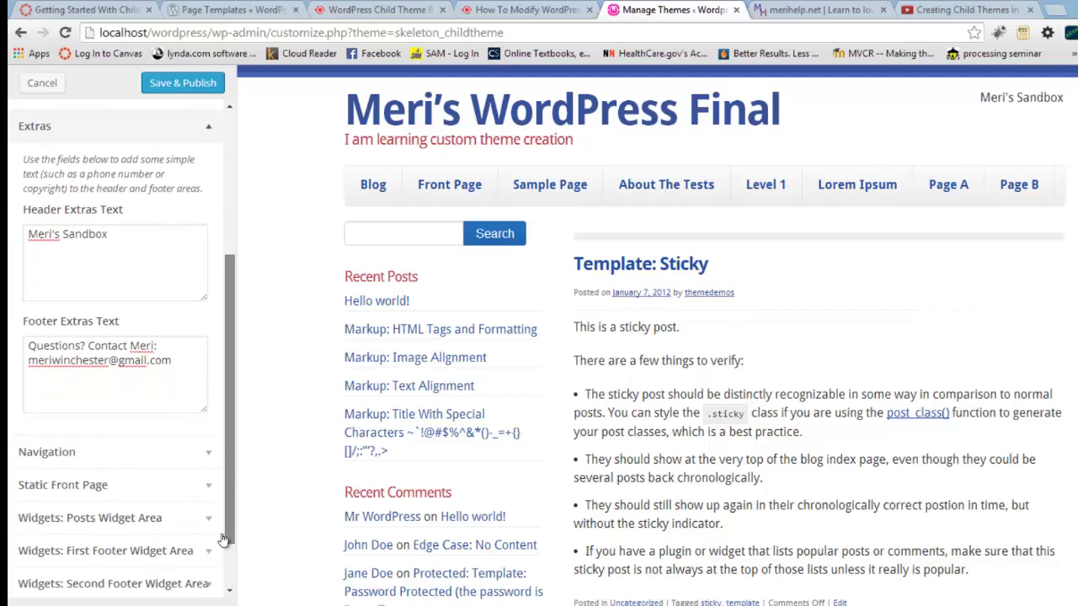
Step: Assign the 'Short' menu to footer navigation, leaving the primary menu unchanged
click(207, 453)
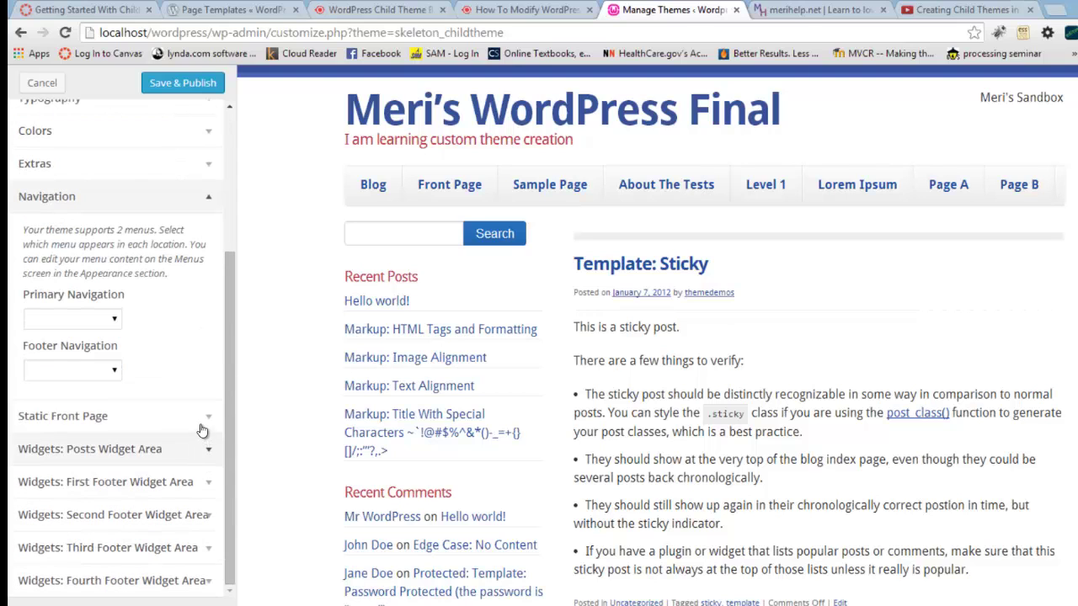
click(108, 320)
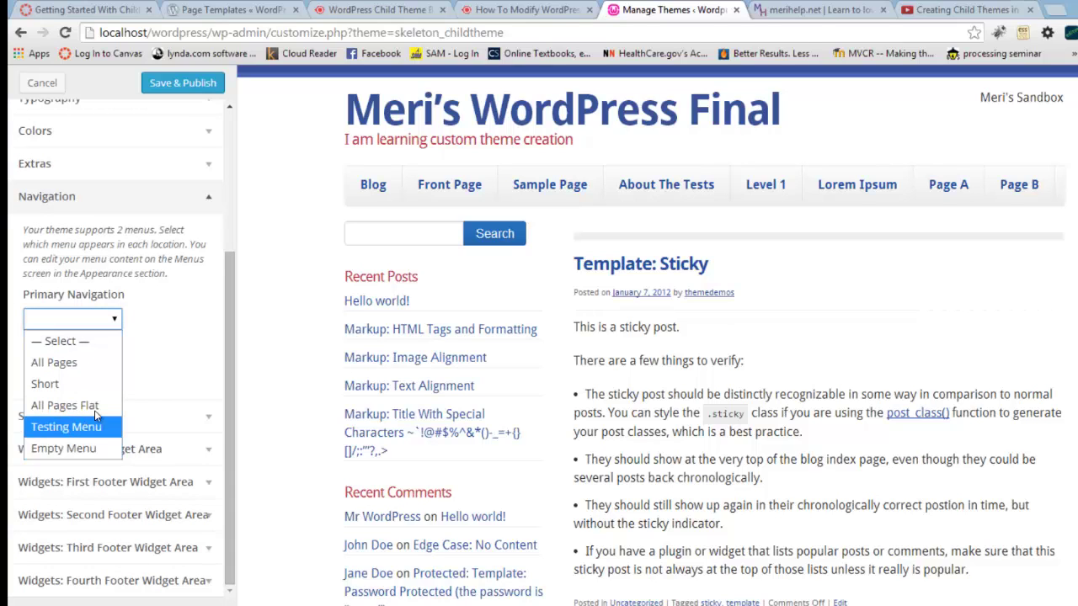
click(154, 384)
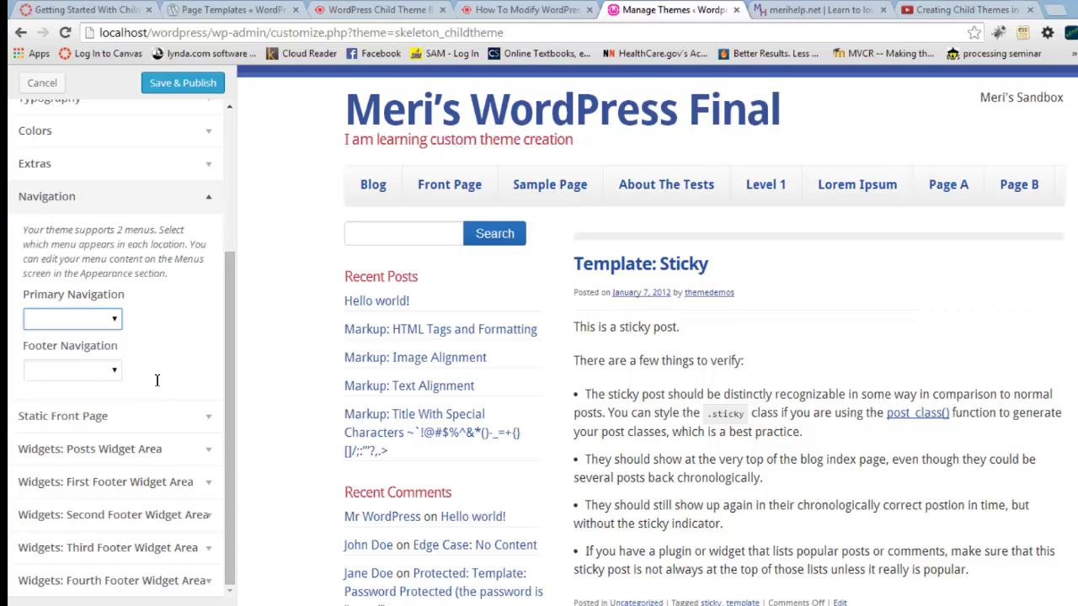
click(115, 372)
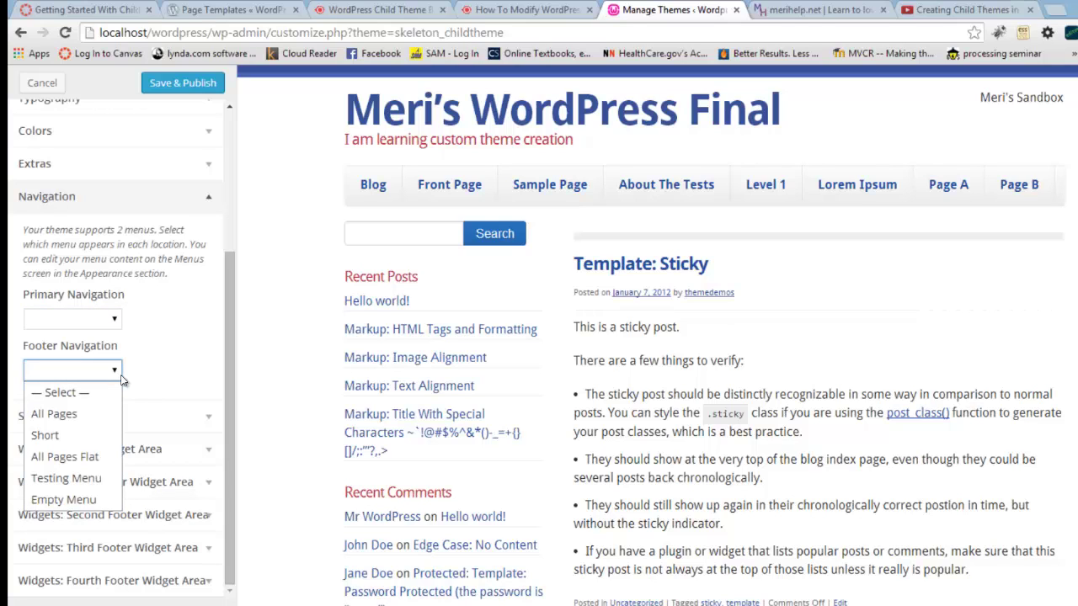
click(46, 436)
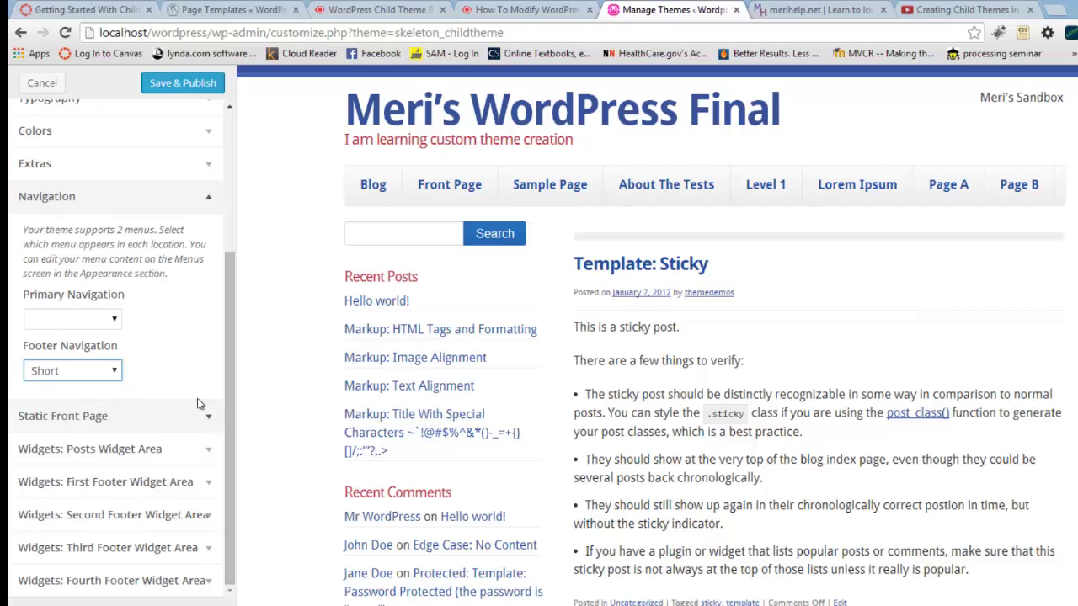
Step: Scroll through the preview's posts and expand the Static Front Page settings
scroll(329, 496, down, 10)
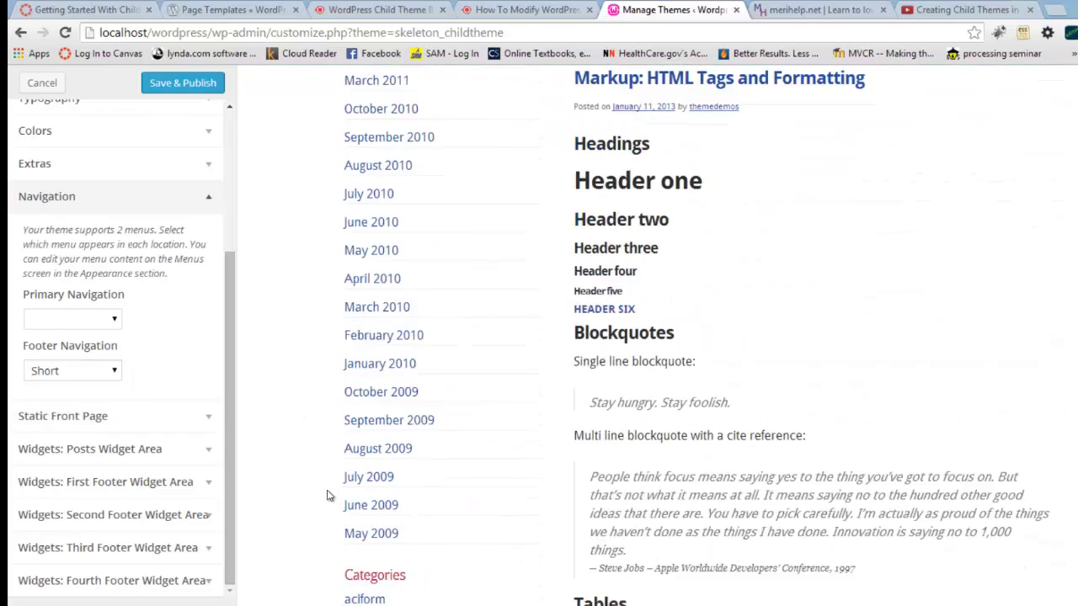
scroll(329, 495, down, 15)
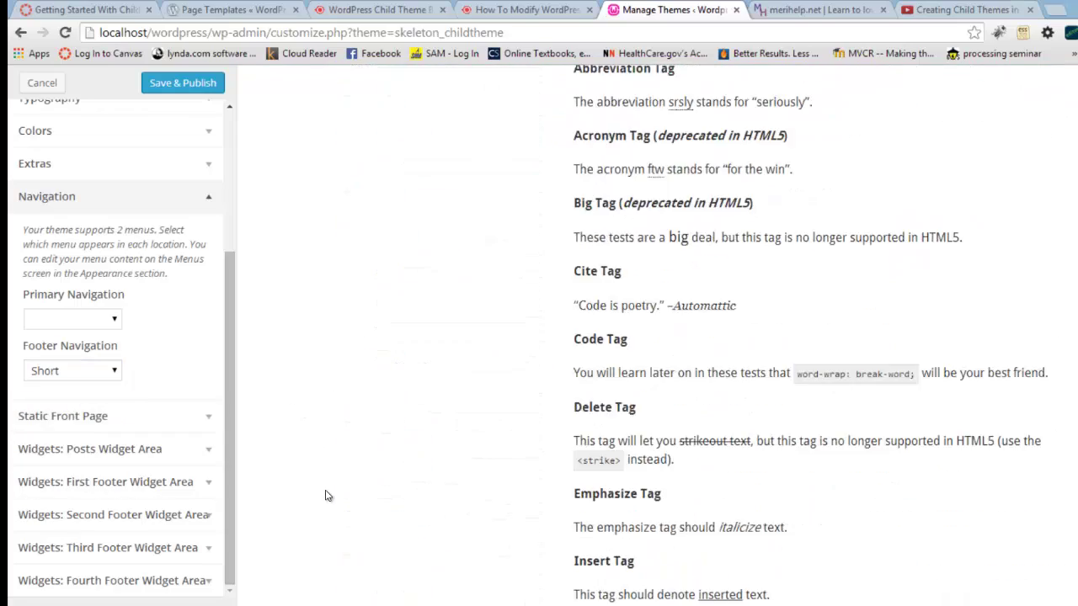
scroll(328, 496, down, 8)
scroll(330, 495, down, 10)
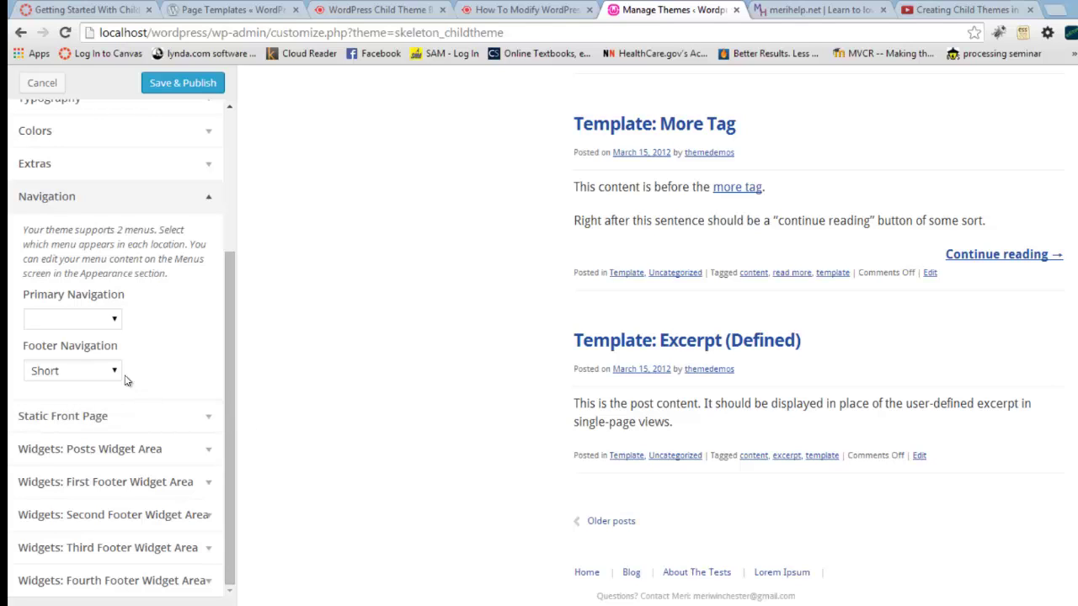
click(126, 415)
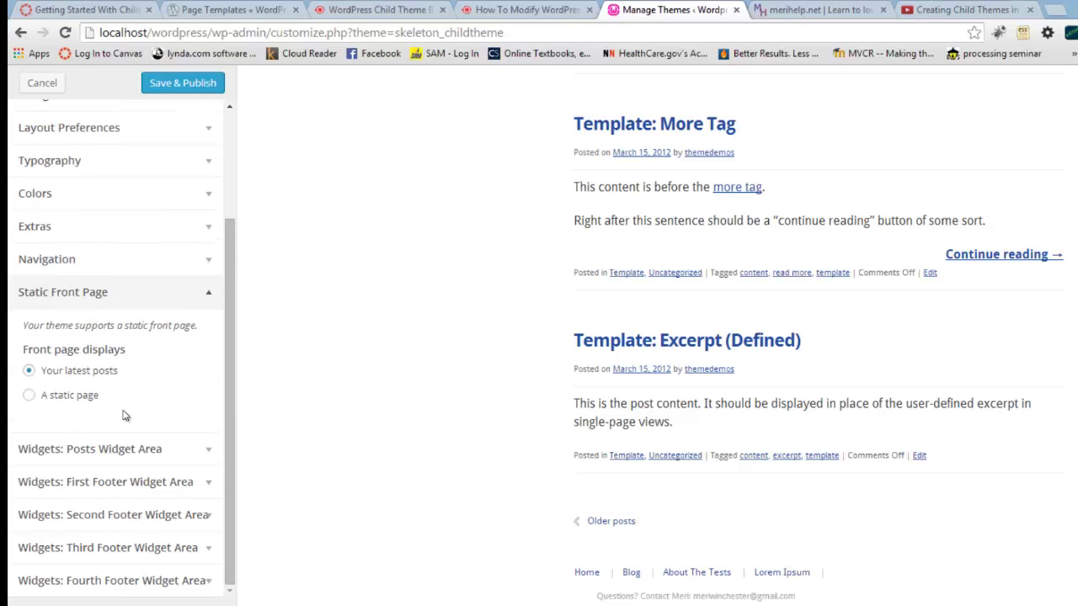
Step: Use a static homepage: 'Front Page' as the front page and 'Blog' as the posts page
click(72, 397)
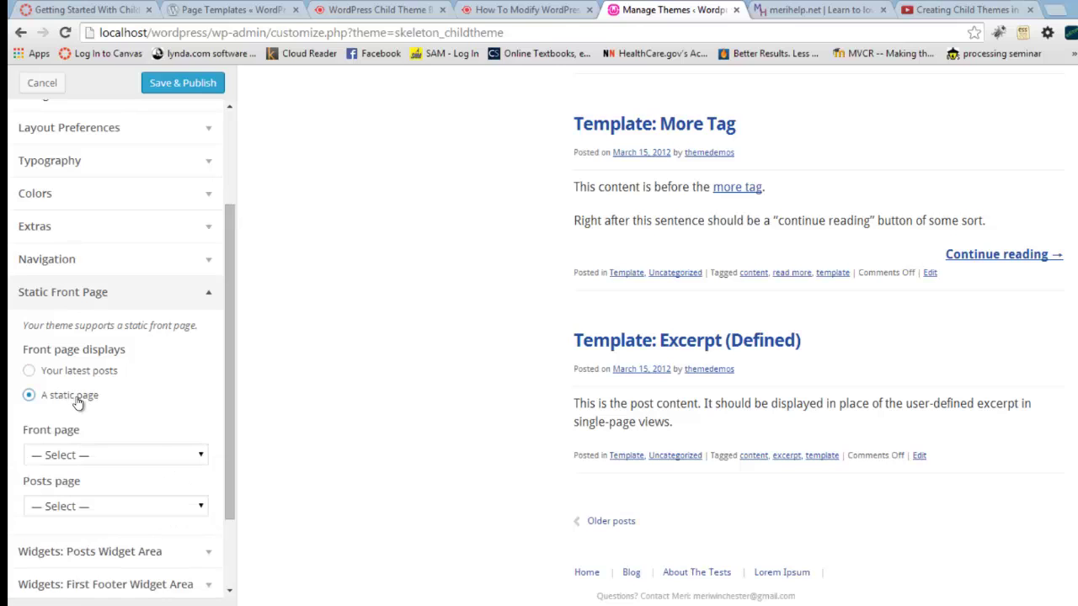
click(200, 459)
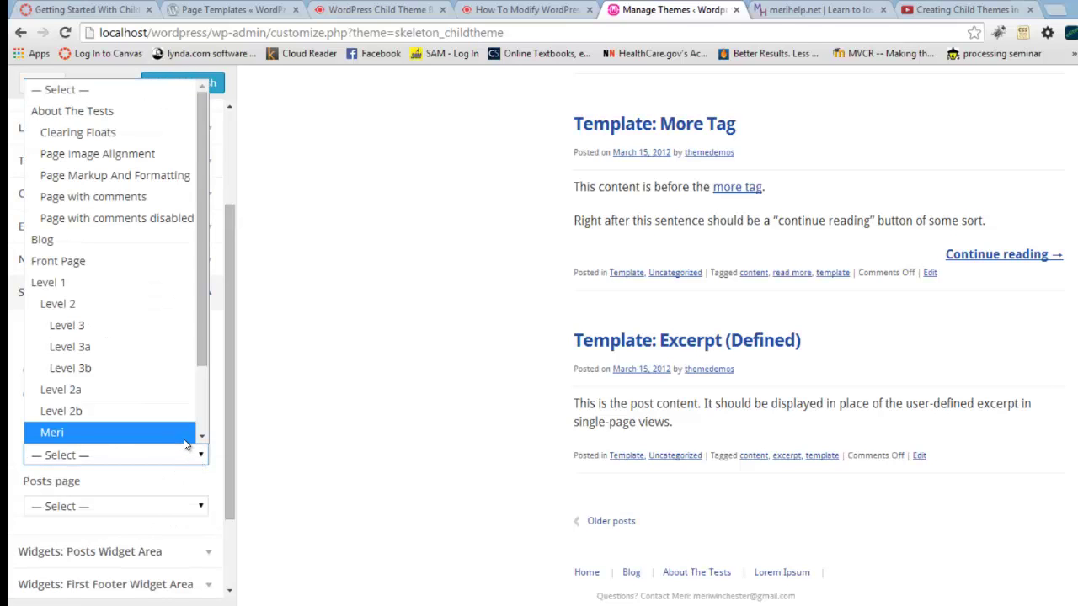
click(184, 444)
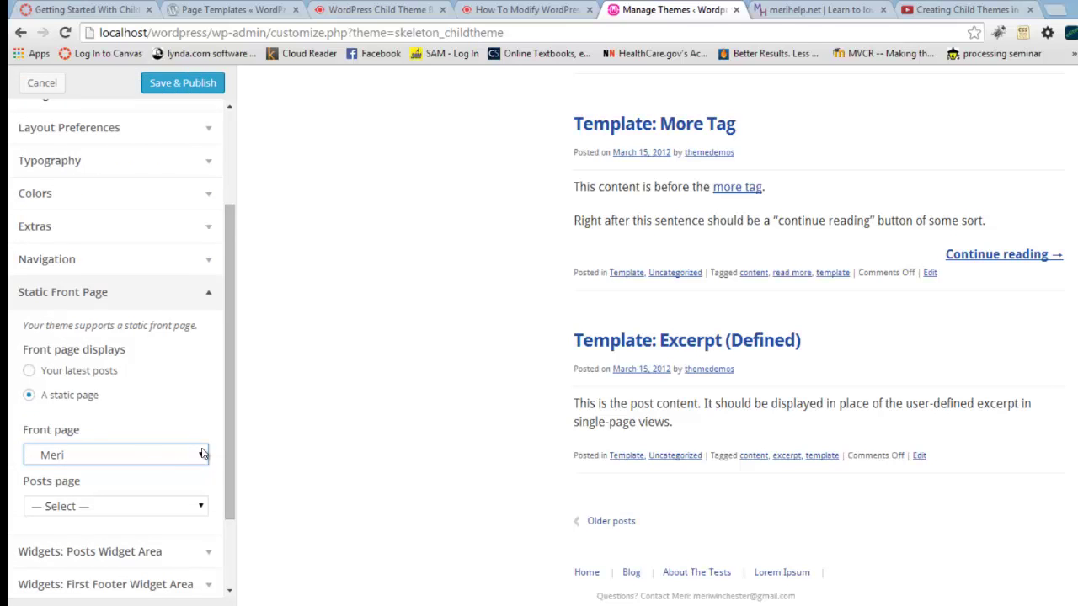
click(202, 457)
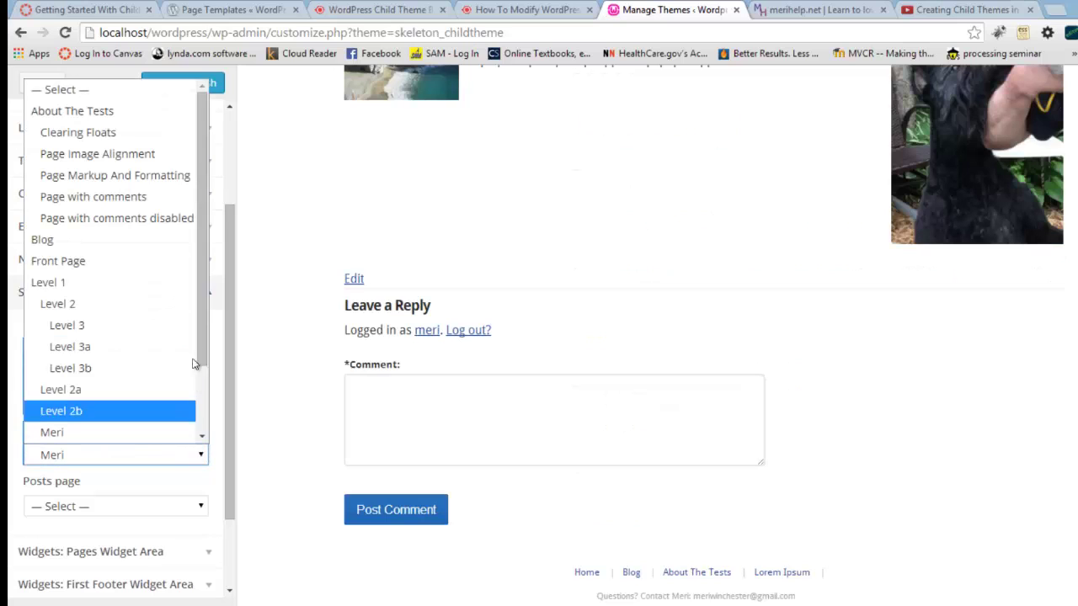
click(175, 263)
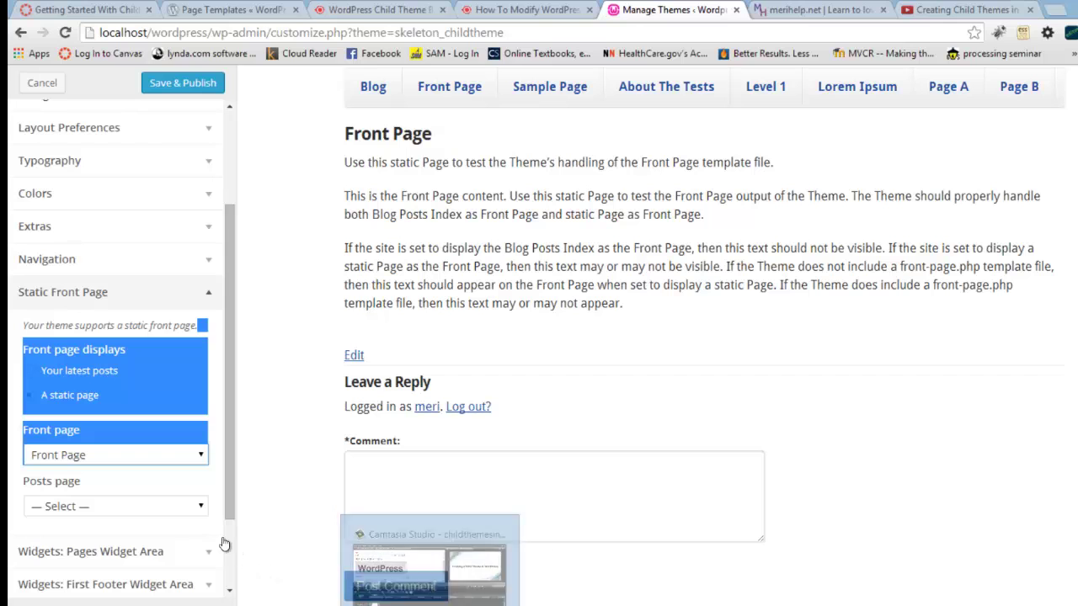
click(201, 508)
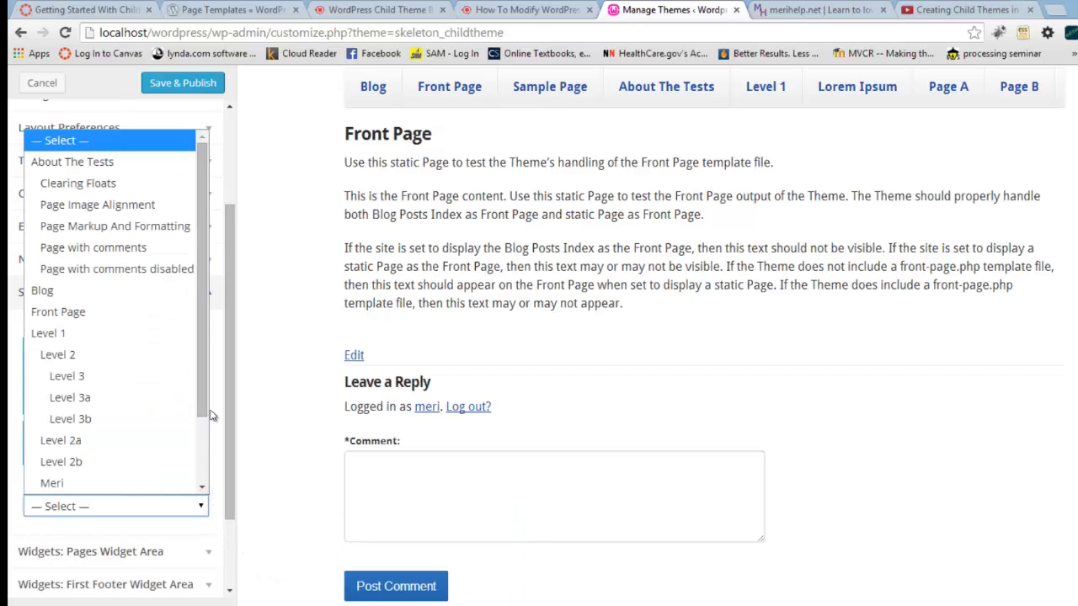
drag(204, 401, 210, 463)
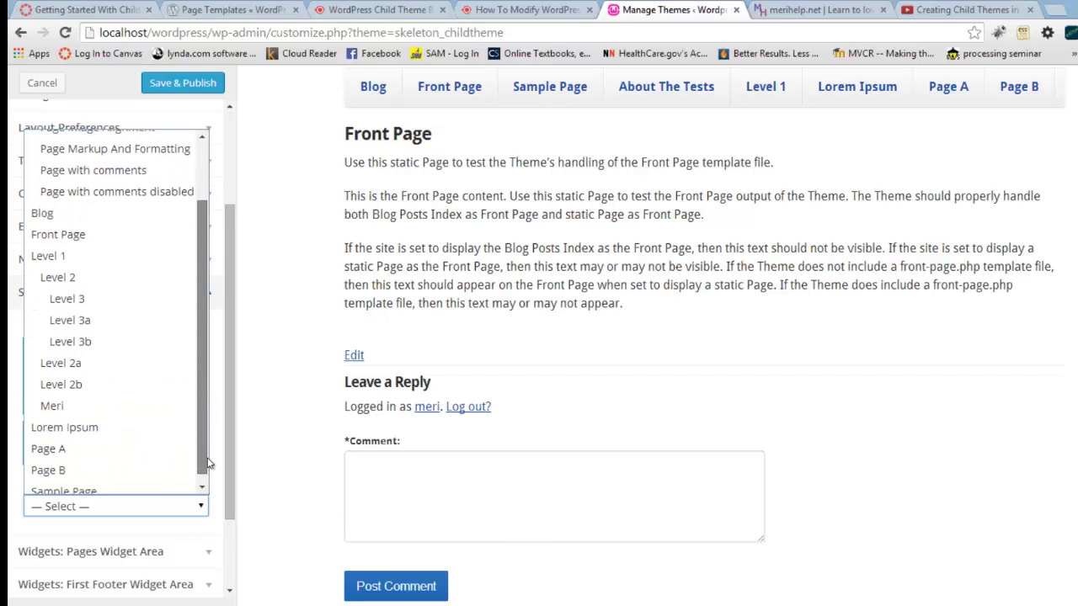
click(119, 203)
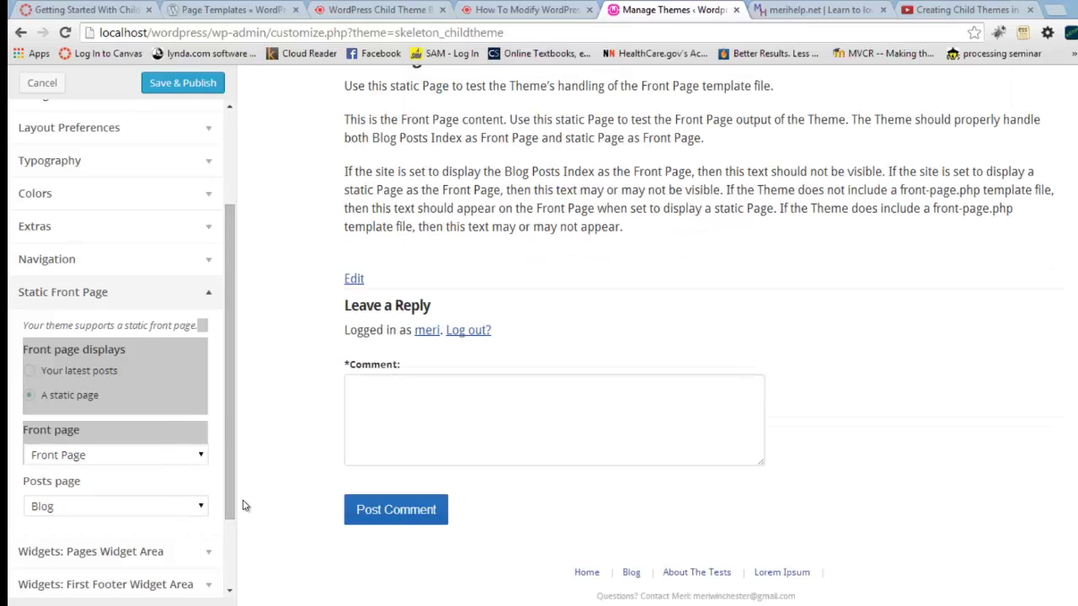
scroll(233, 504, down, 2)
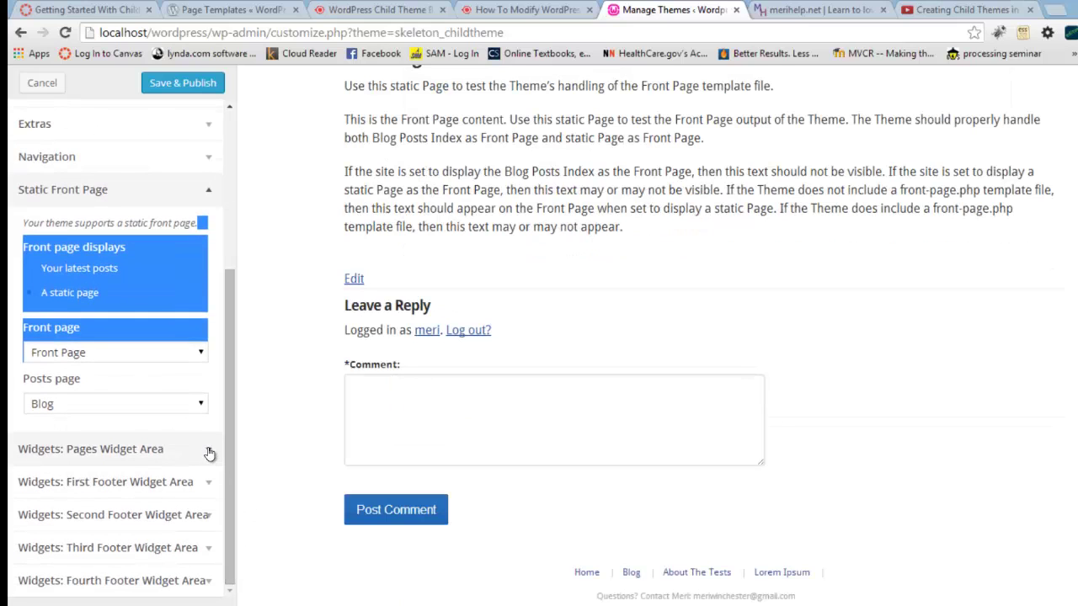
Step: Expand the Pages and First Footer widget areas, then return to the top of the options
click(210, 450)
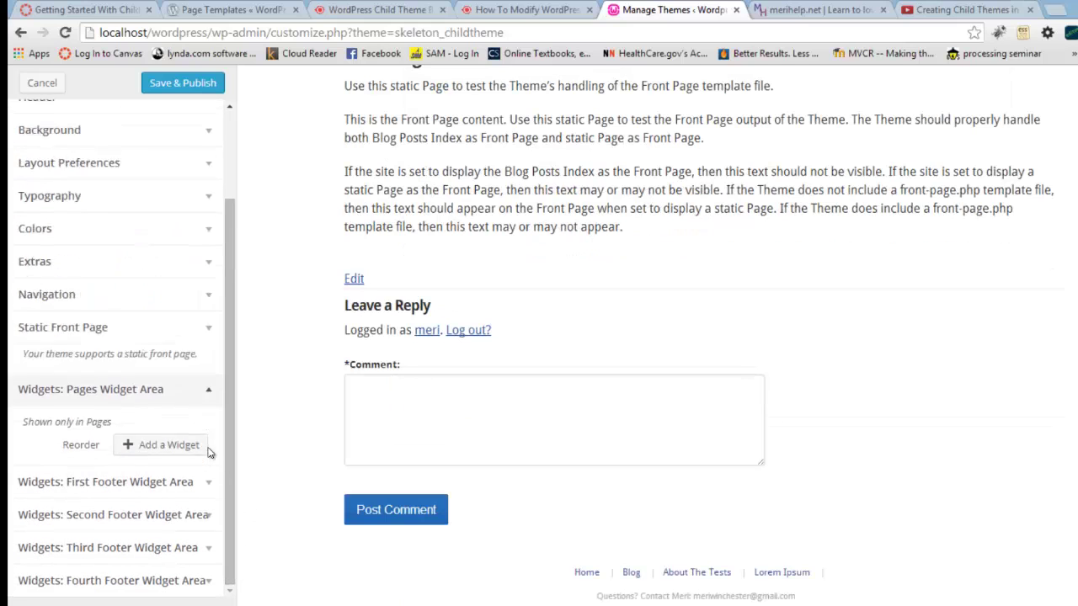
click(212, 493)
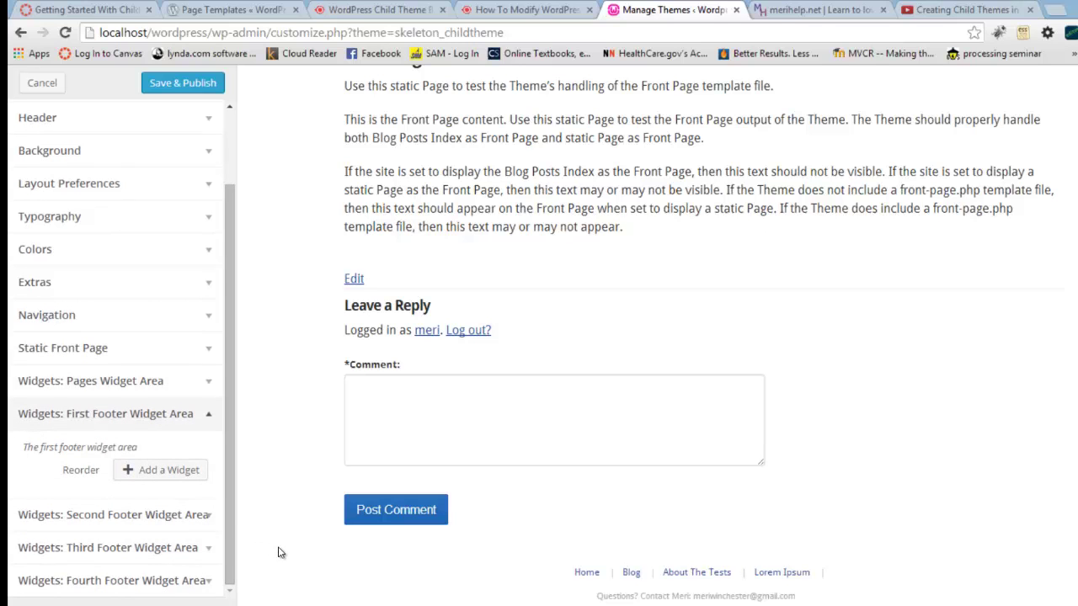
scroll(279, 556, up, 3)
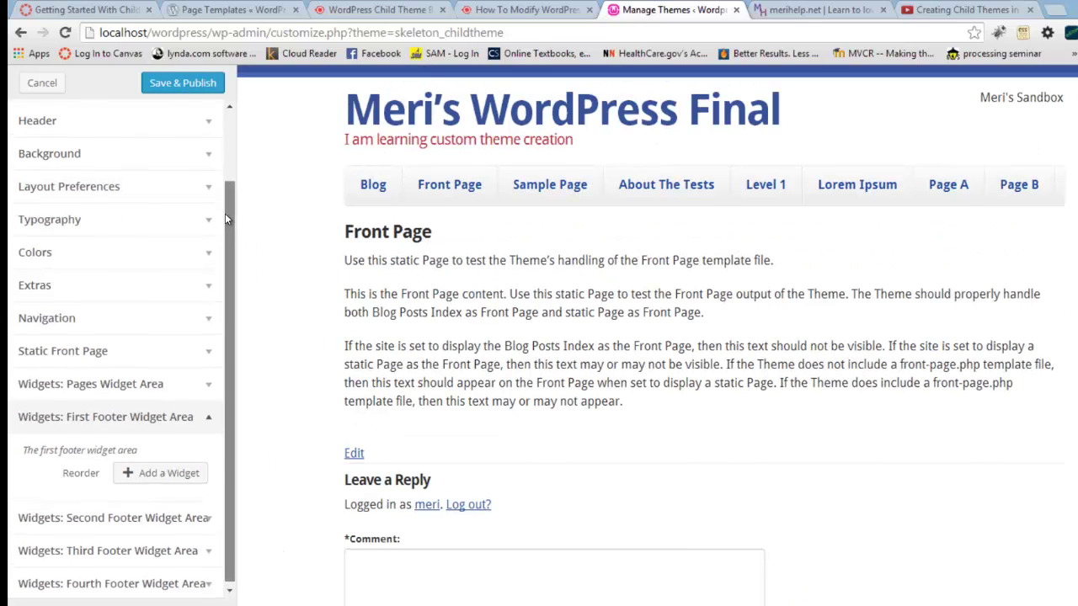
drag(225, 213, 215, 142)
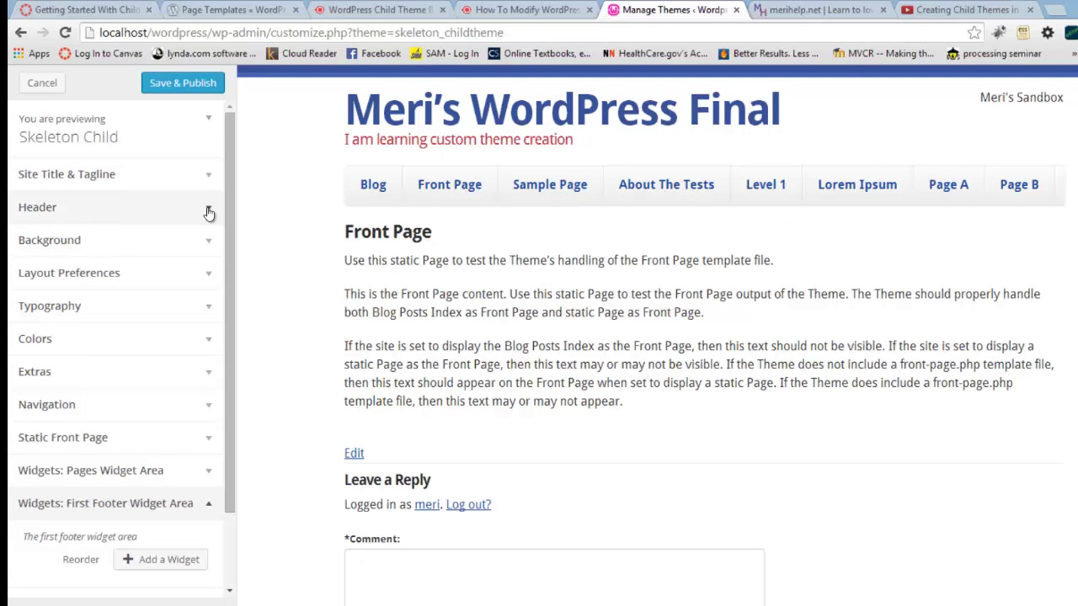
Step: In Colors, set the Primary Brand Color to purple #6c3593
click(213, 342)
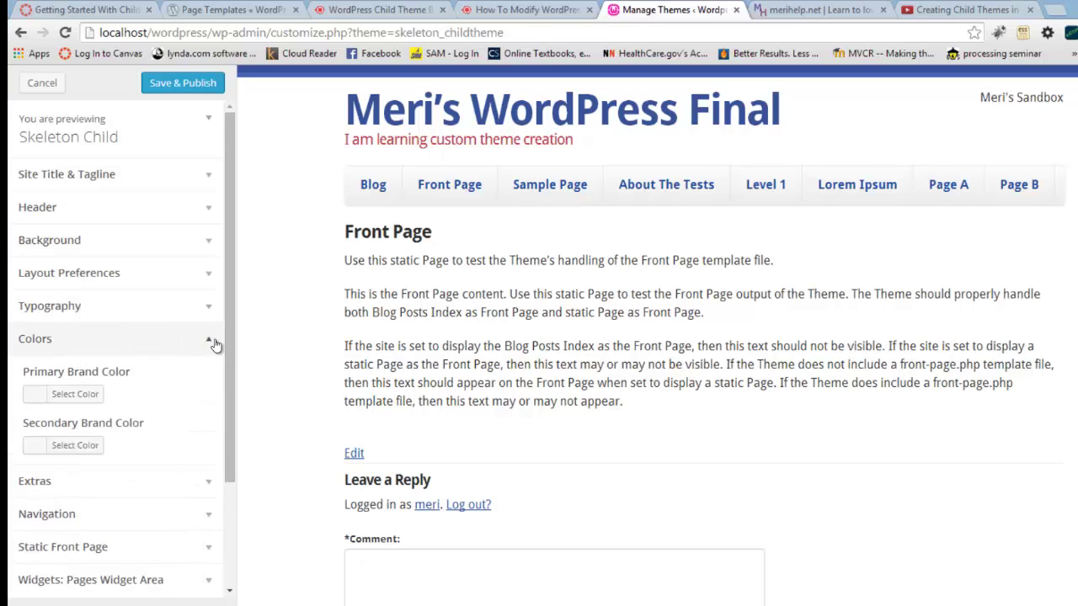
click(97, 396)
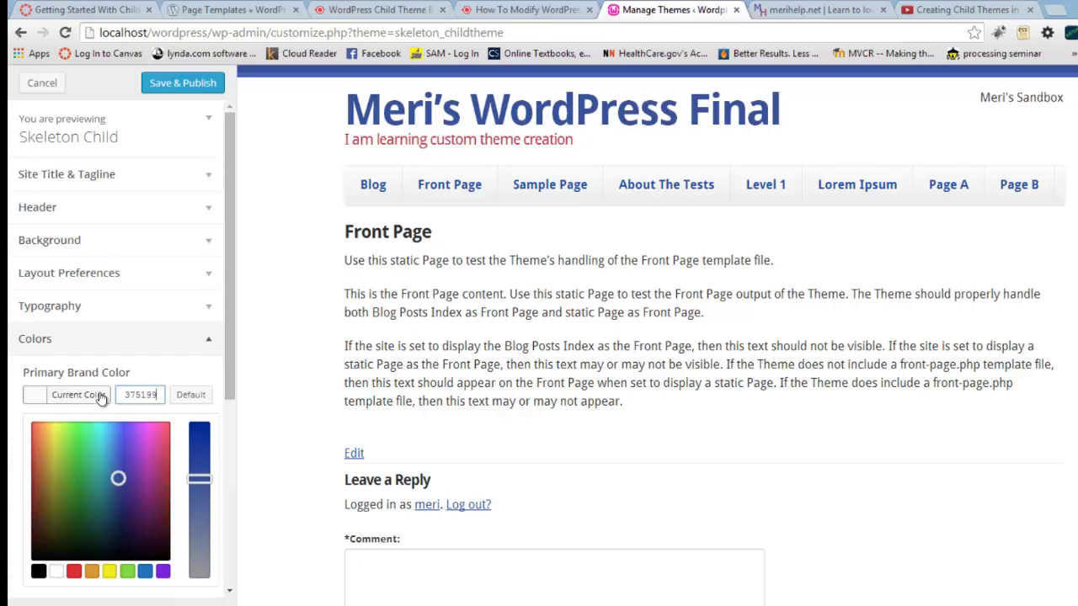
click(138, 481)
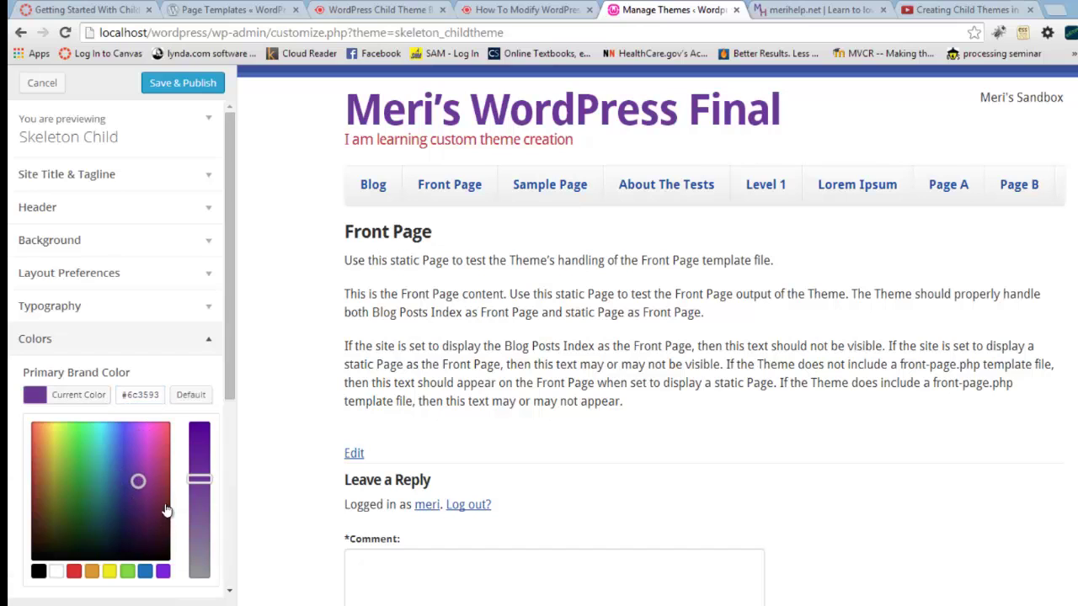
drag(231, 395, 226, 467)
Step: Set the Secondary Brand Color to dark red #992742
click(75, 484)
click(169, 368)
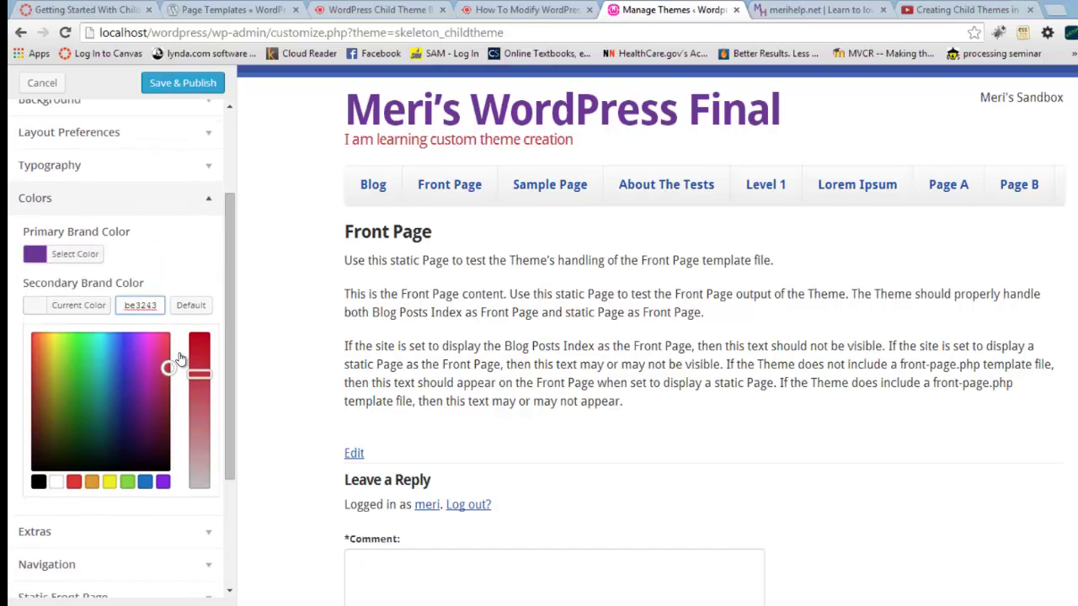
click(166, 388)
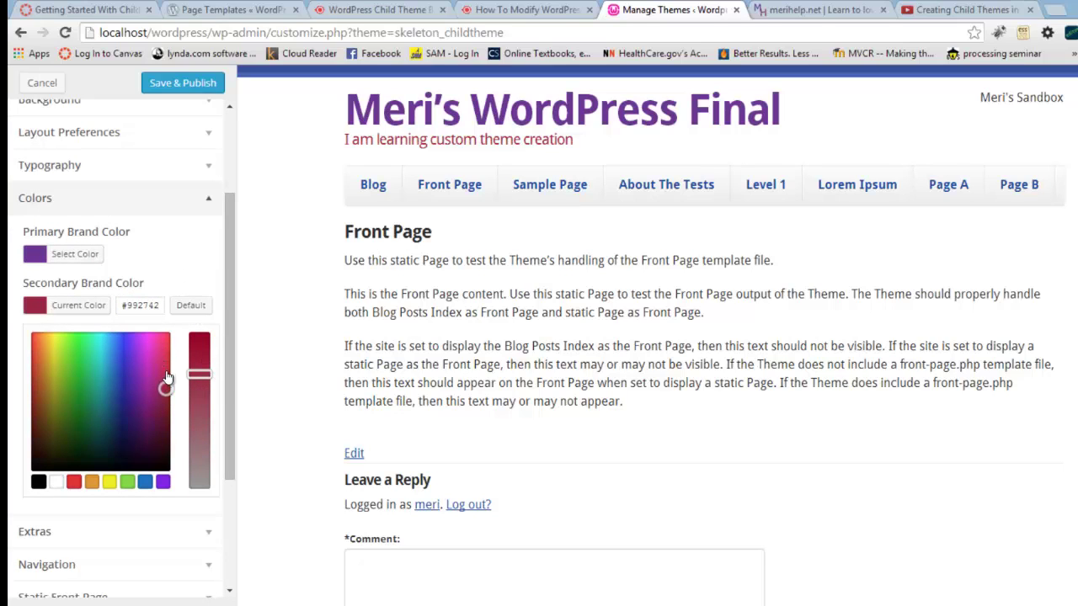
scroll(181, 501, down, 1)
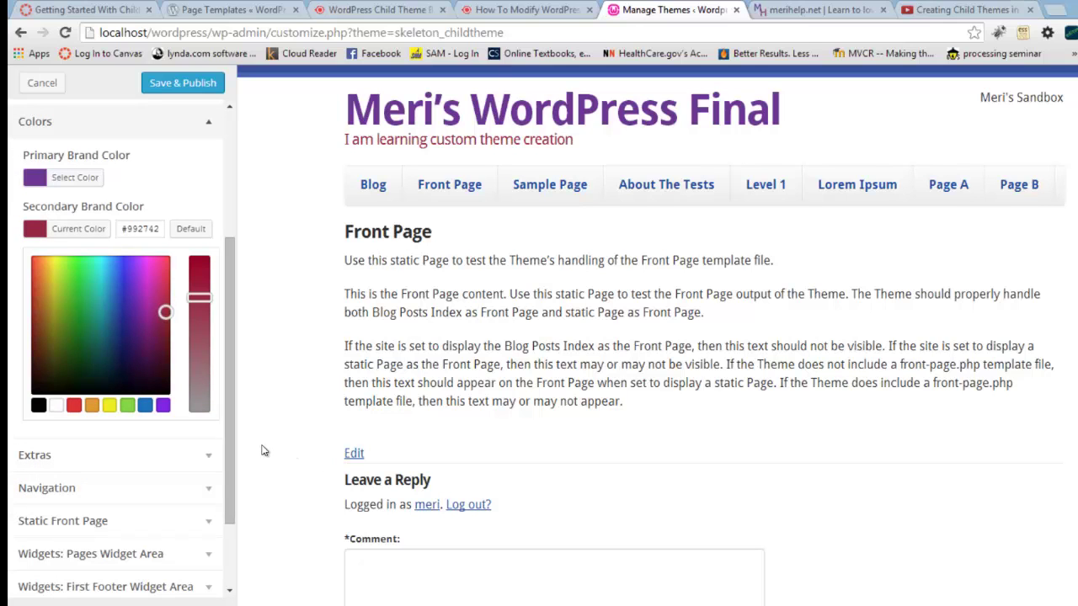
scroll(262, 450, down, 2)
scroll(265, 445, up, 2)
Step: Expand the Site Title & Tagline, Header Logo, Background and Layout Preferences sections
scroll(233, 324, up, 5)
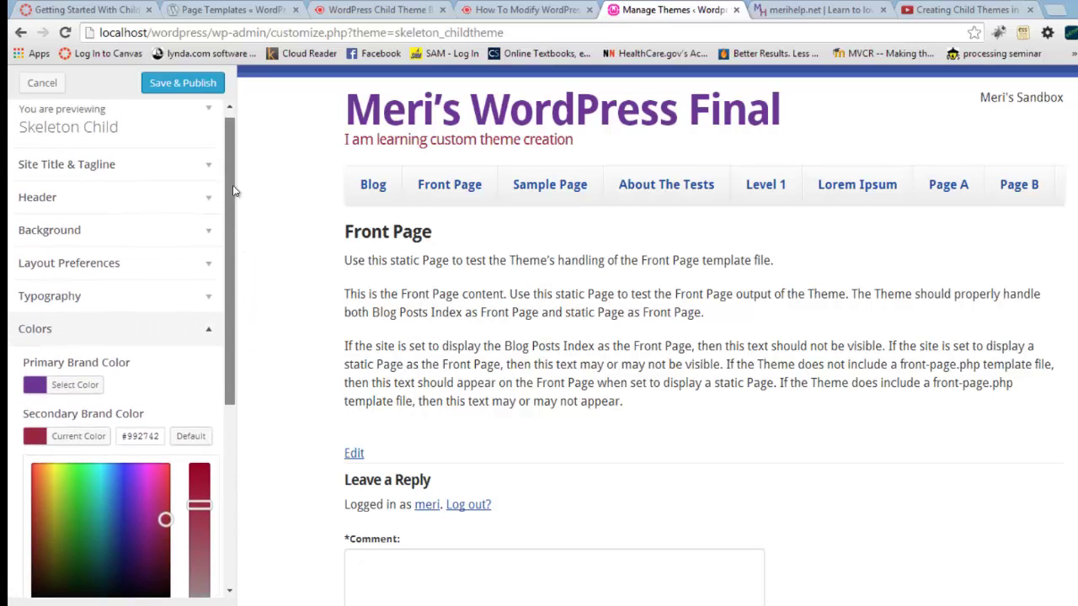
click(207, 177)
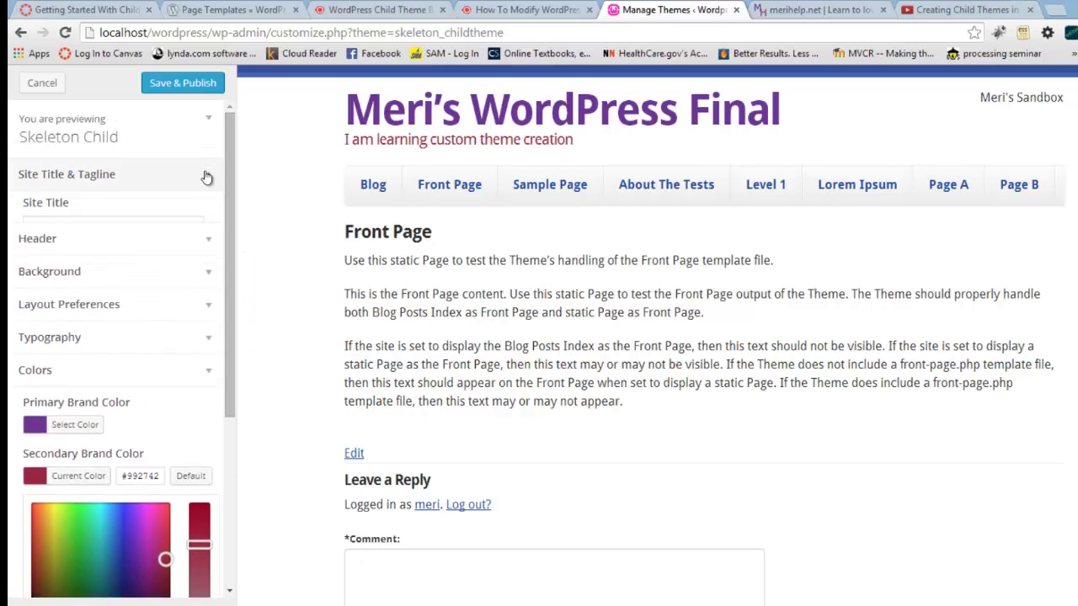
click(207, 330)
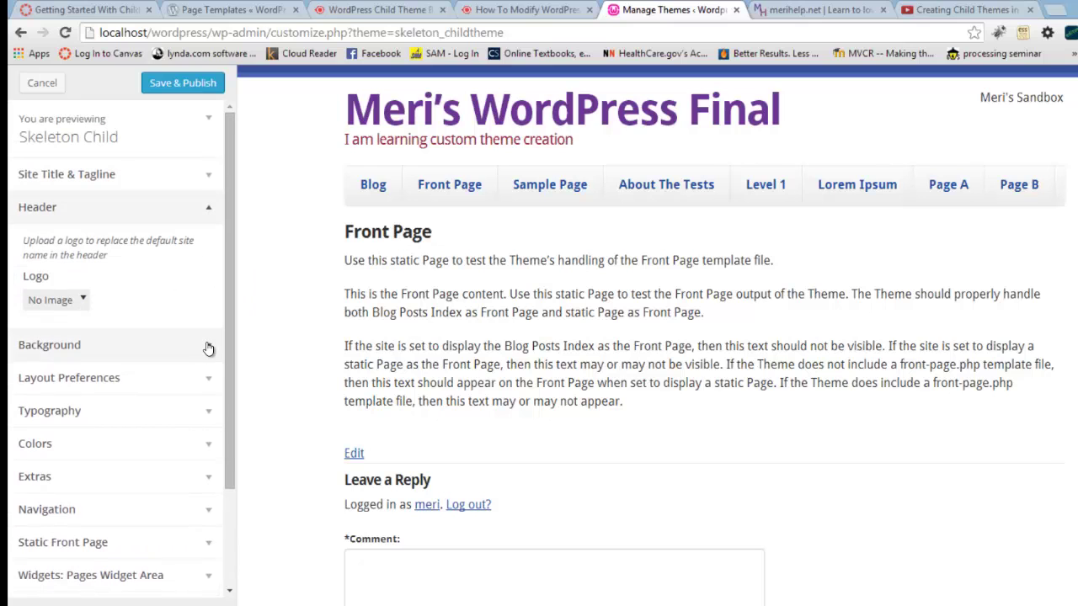
click(208, 348)
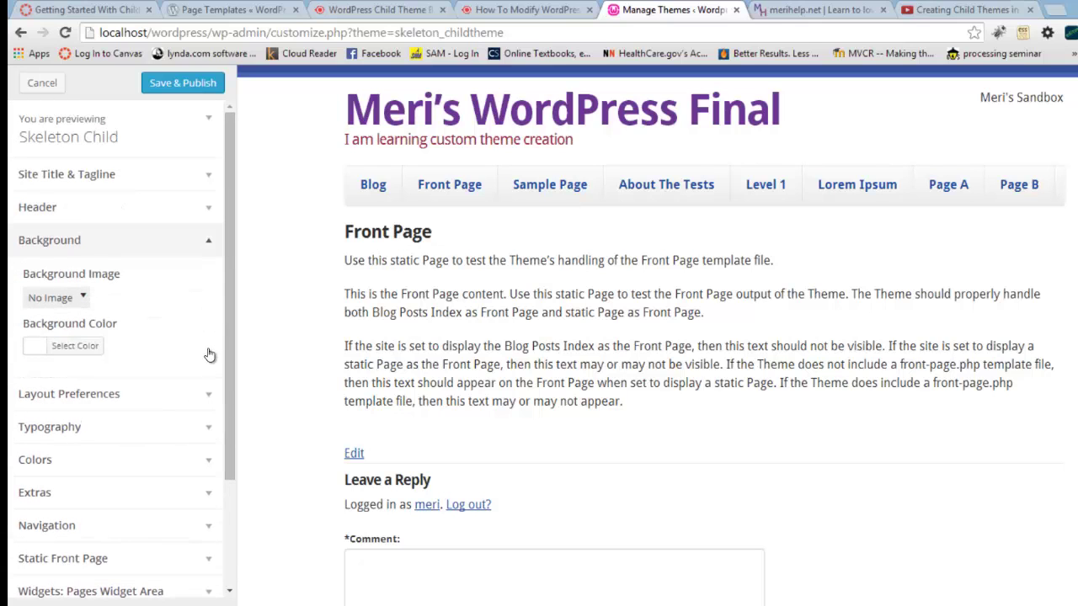
click(207, 389)
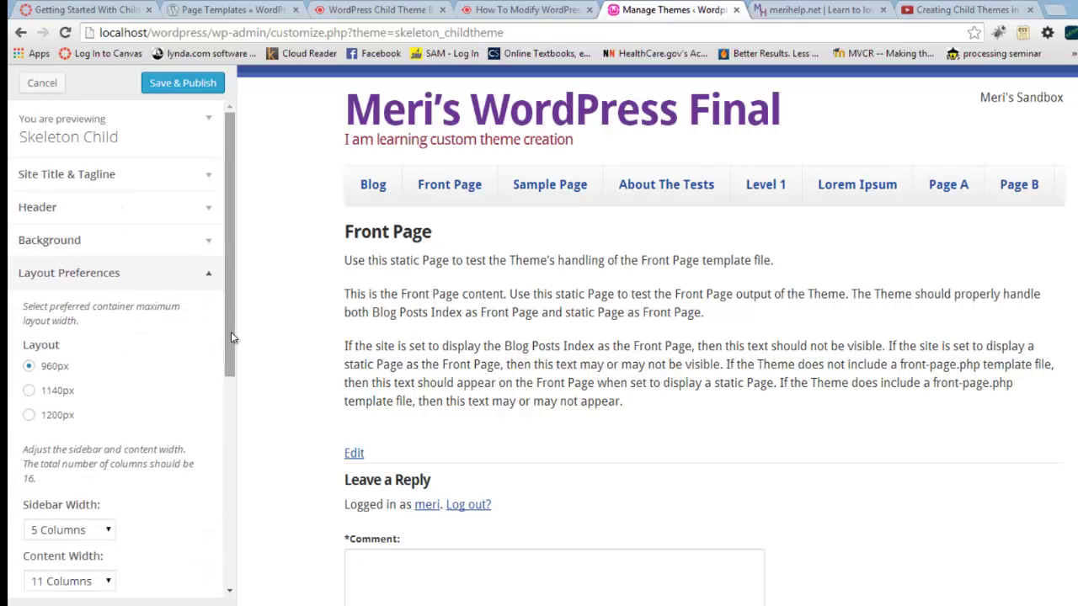
drag(230, 331, 218, 503)
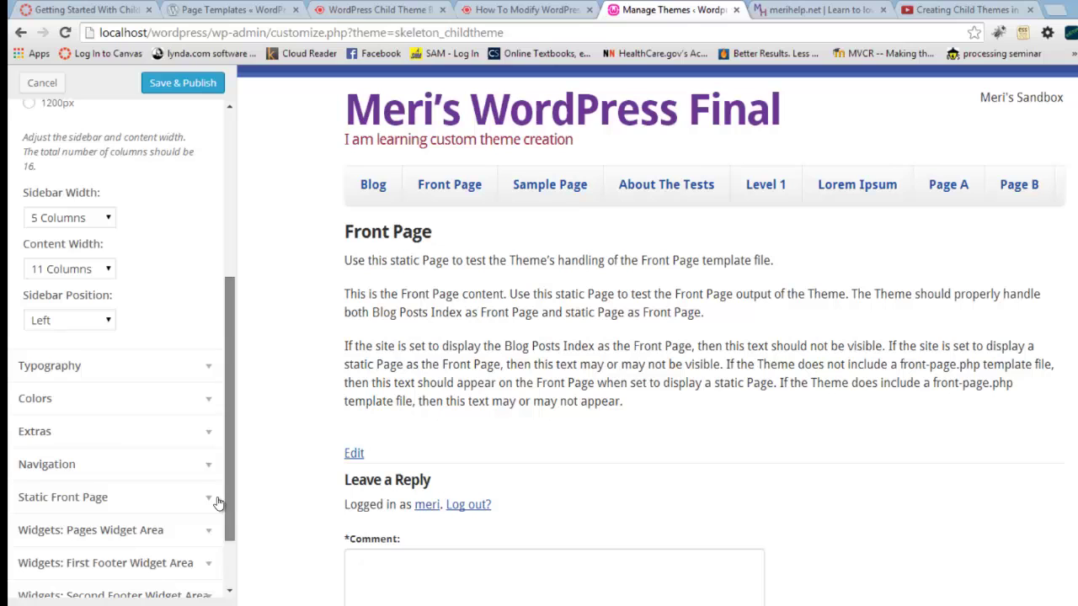
Step: Review Typography and Colors, showing the purple primary and #992742 secondary brand colours
click(212, 400)
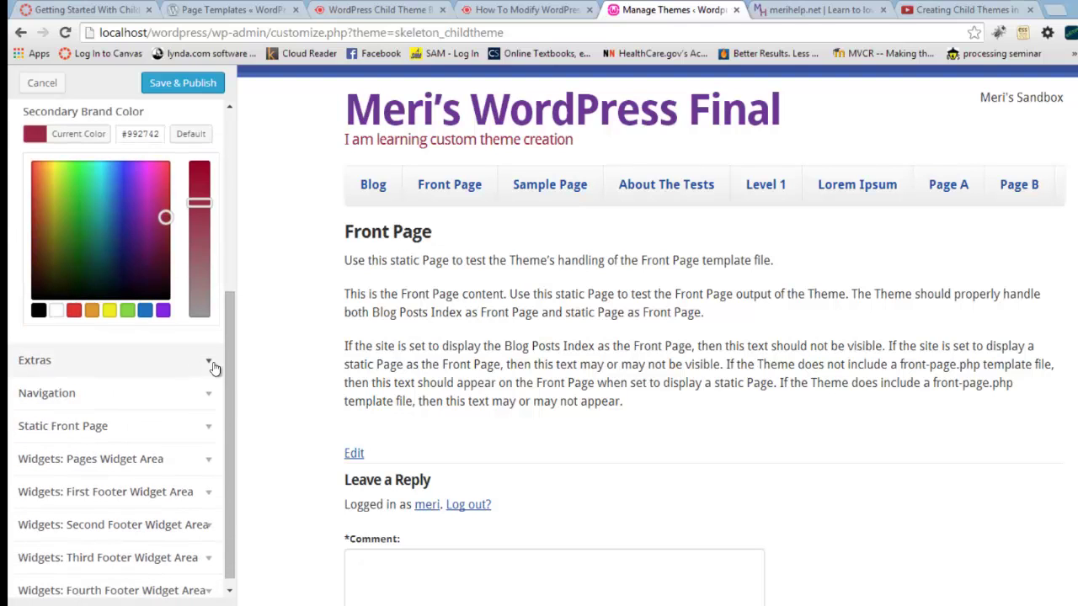
scroll(215, 358, up, 3)
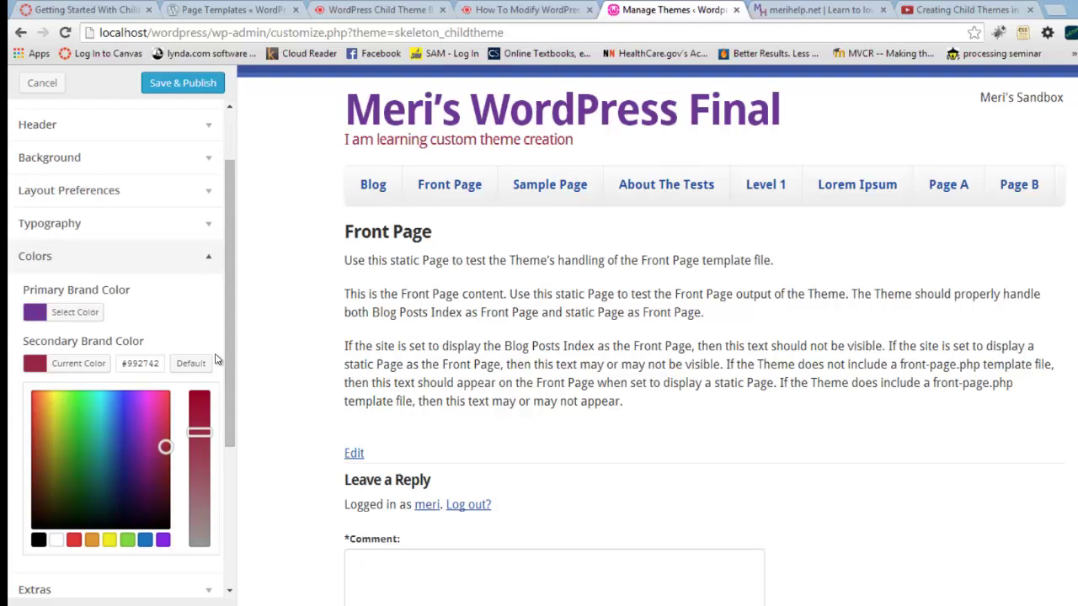
click(215, 229)
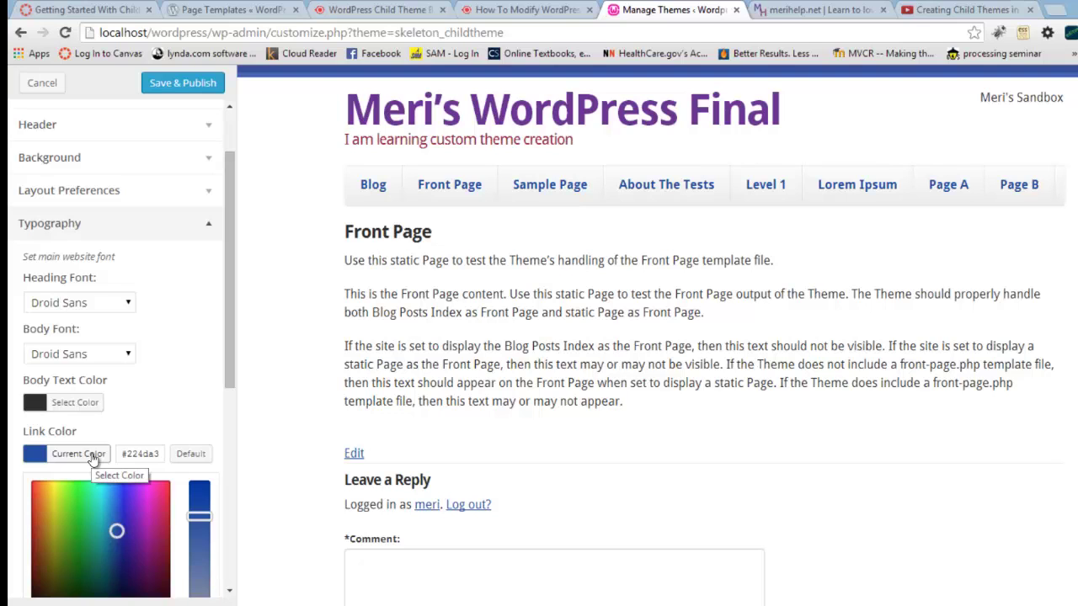
drag(228, 364, 224, 475)
click(211, 497)
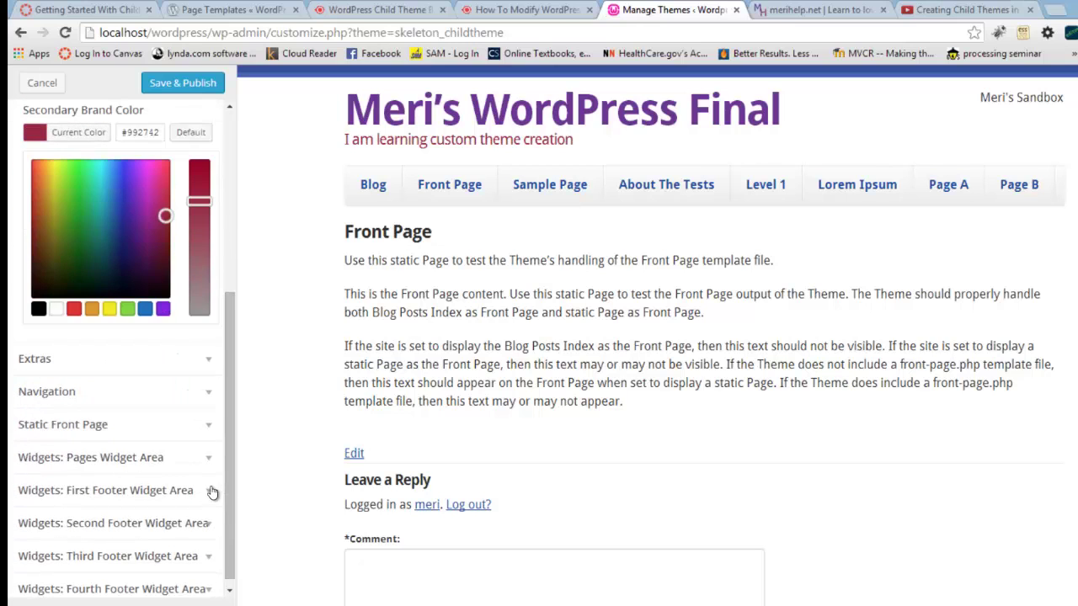
scroll(211, 384, up, 3)
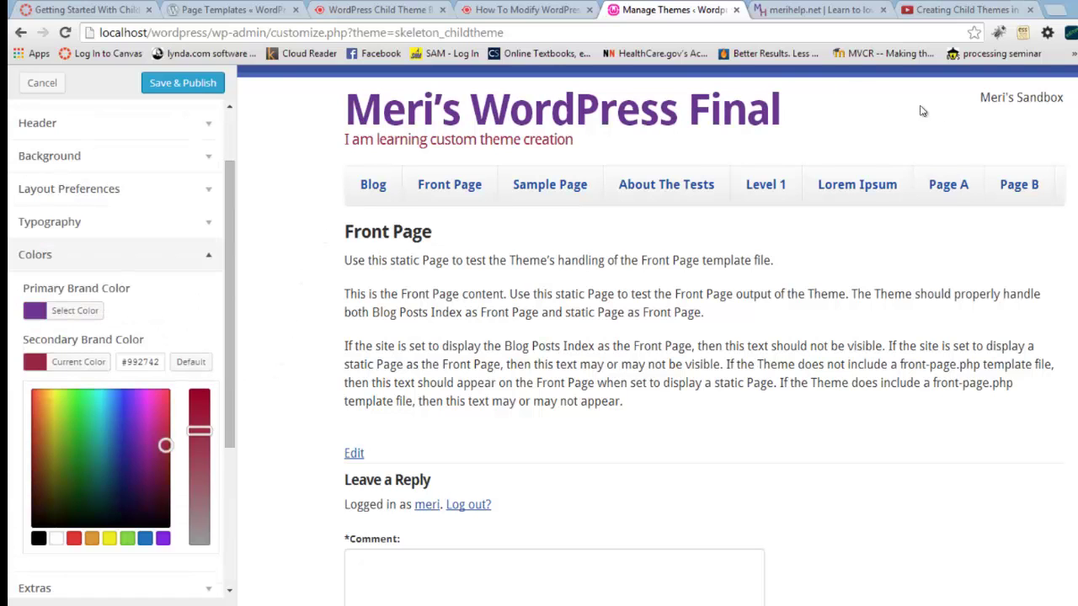
Step: Scroll the preview to check the purple title and dark-red colours before publishing
scroll(921, 368, down, 2)
scroll(927, 346, up, 2)
scroll(926, 219, down, 1)
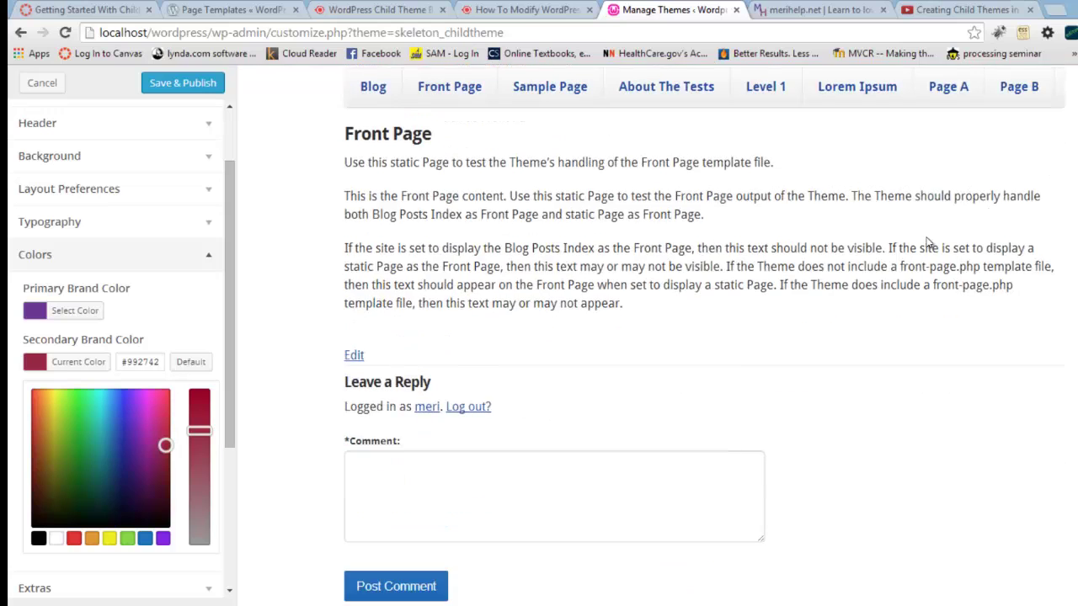
scroll(876, 214, up, 1)
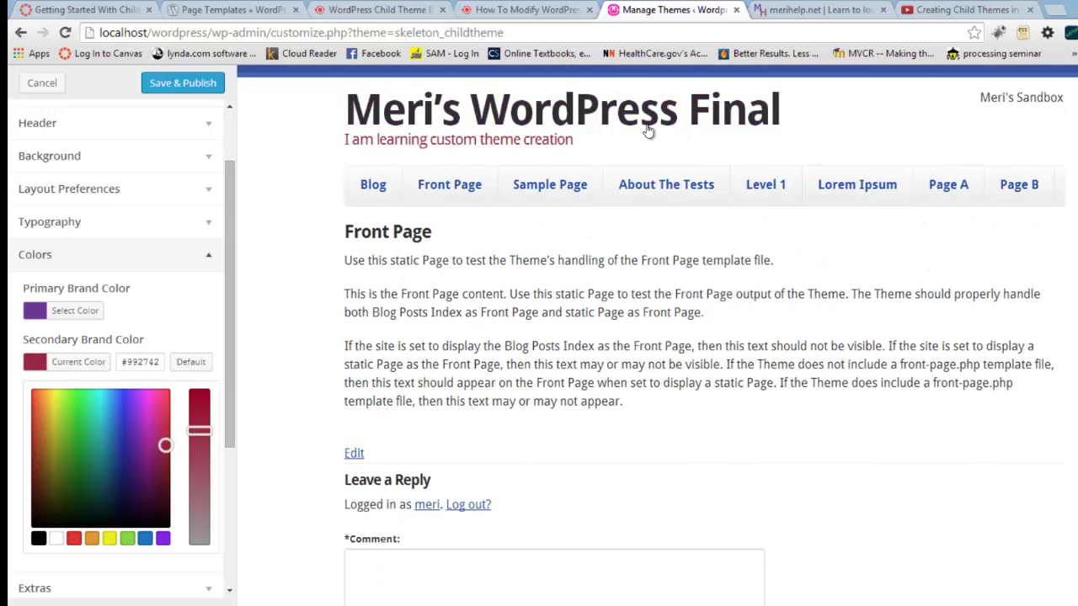
scroll(510, 392, down, 1)
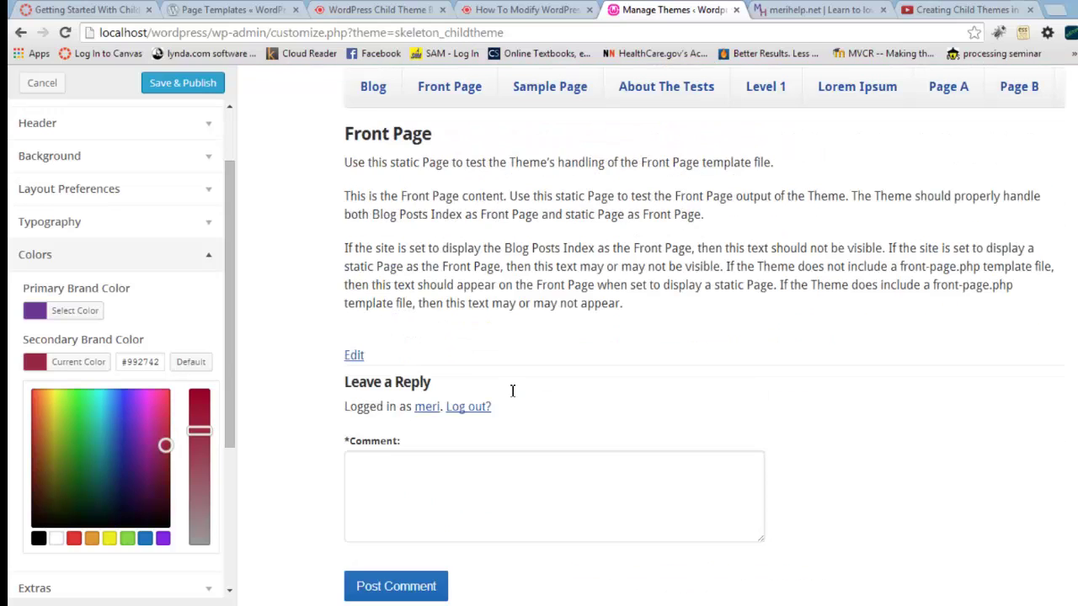
scroll(511, 390, up, 1)
scroll(510, 392, down, 2)
scroll(512, 392, up, 2)
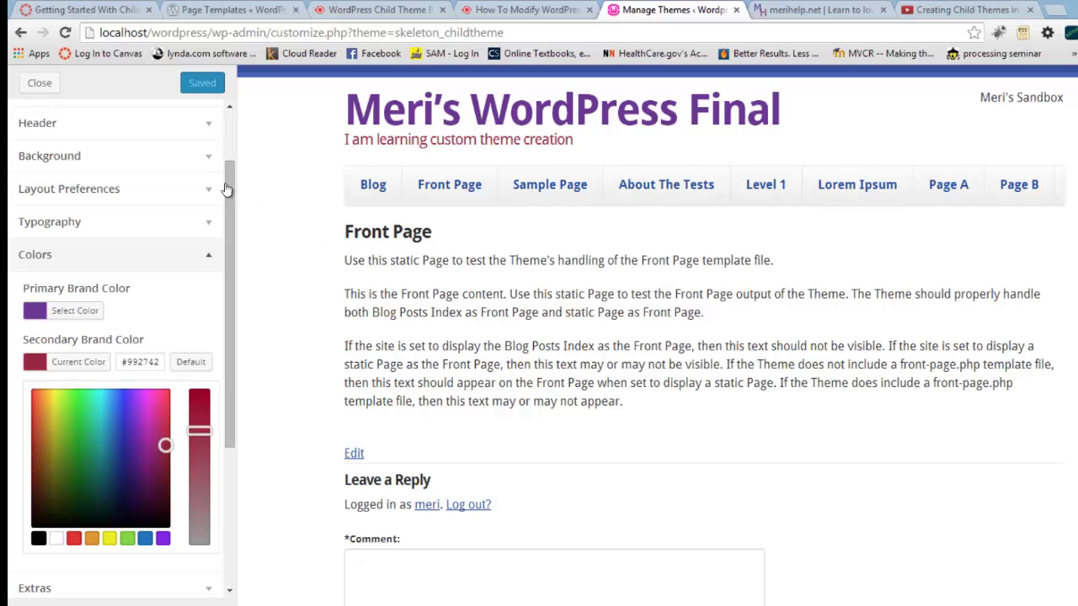
Step: Reopen the Skeleton Child Customizer and expand Colors, Typography and Static Front Page
click(32, 89)
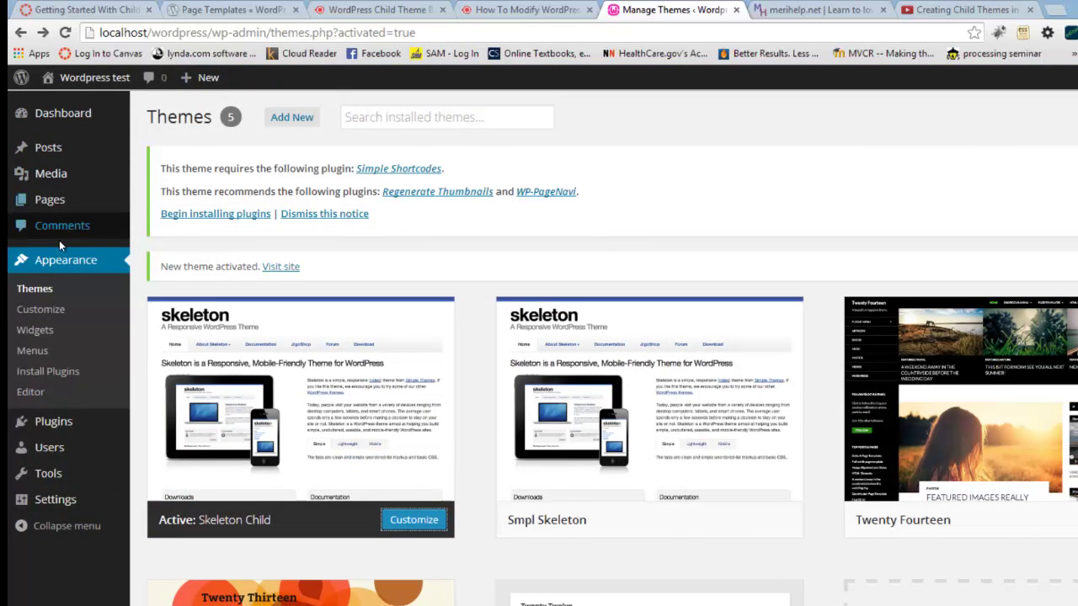
click(58, 311)
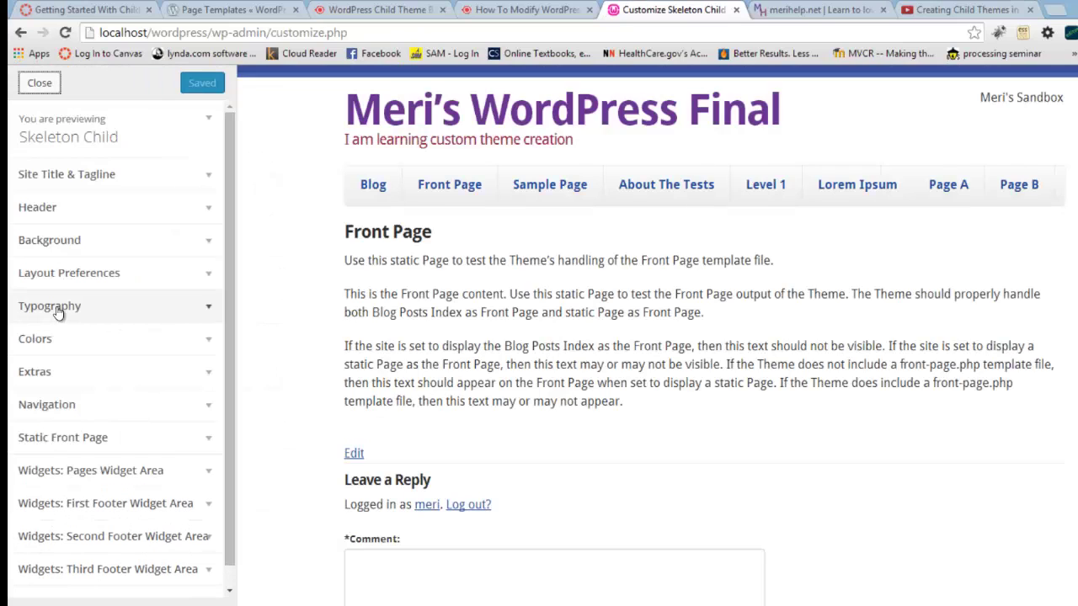
click(108, 339)
click(122, 312)
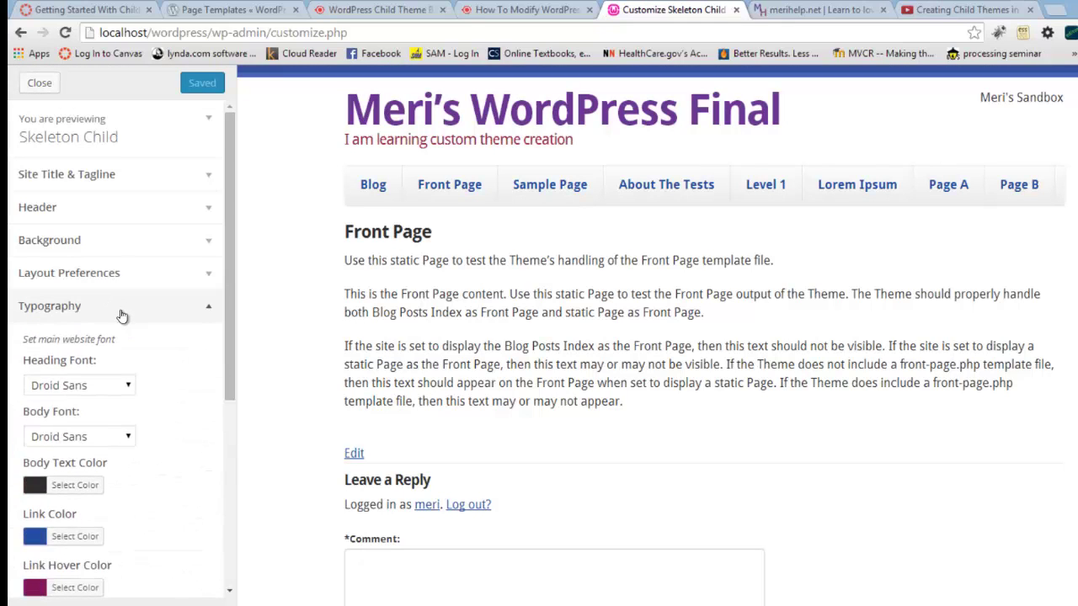
scroll(122, 317, down, 4)
scroll(122, 316, up, 2)
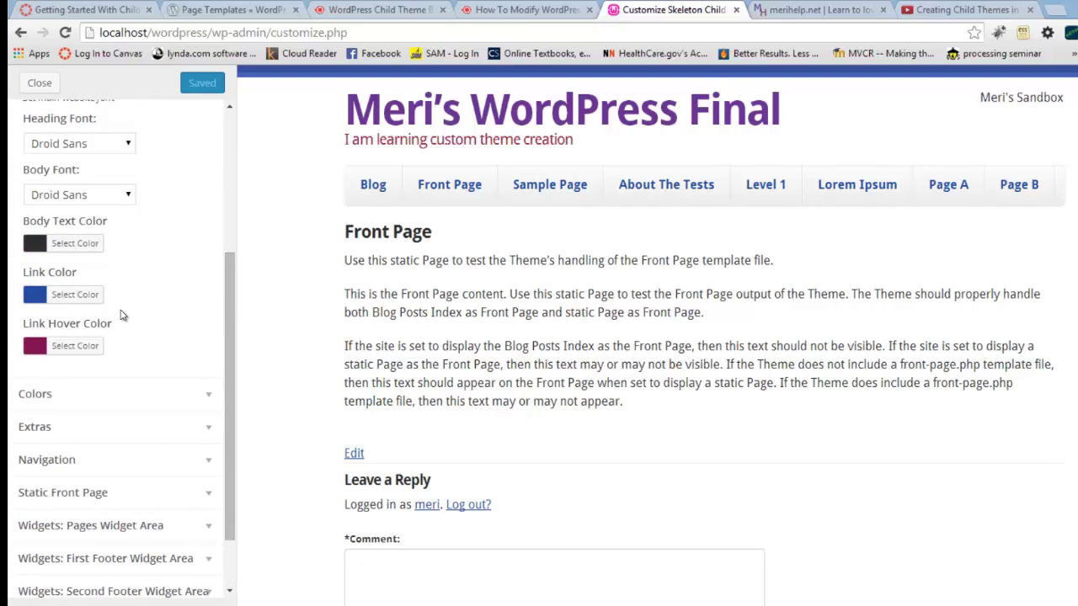
scroll(122, 317, down, 2)
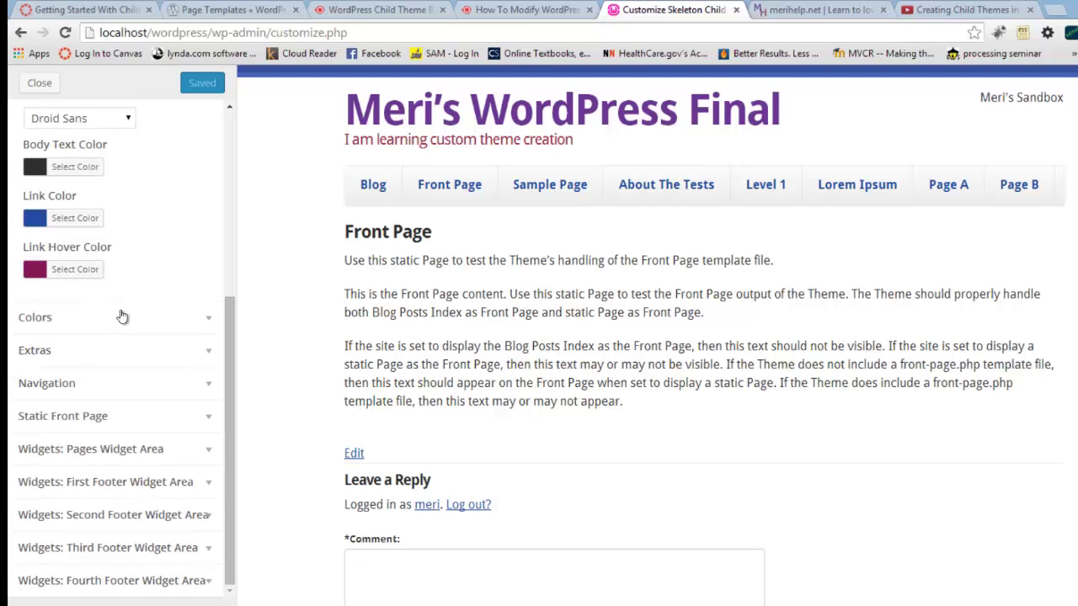
click(144, 414)
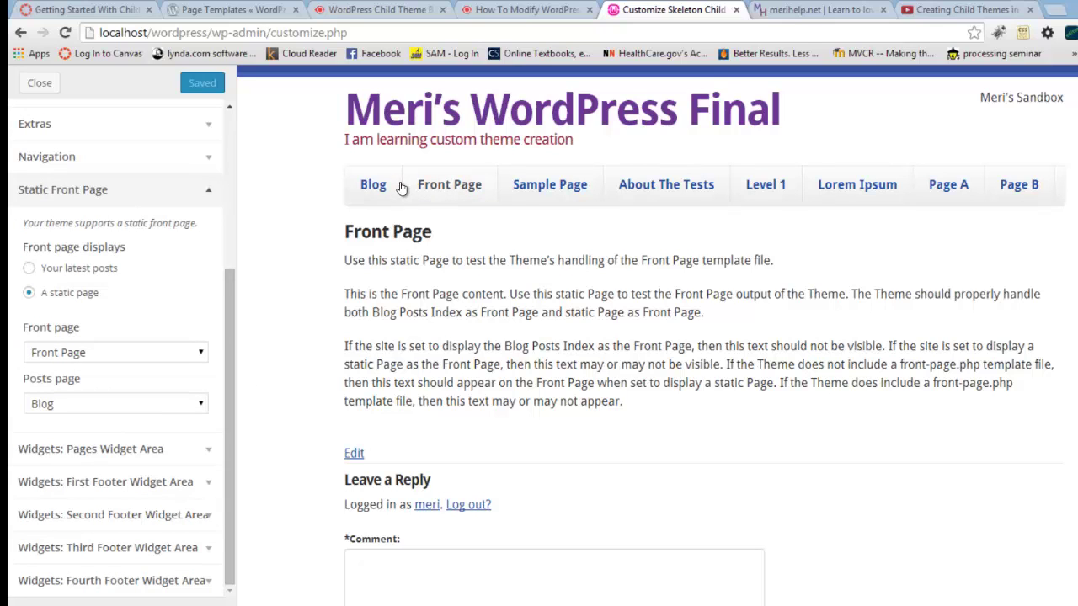
Step: Preview the Blog, Sample Page and About The Tests pages from the site menu
click(441, 197)
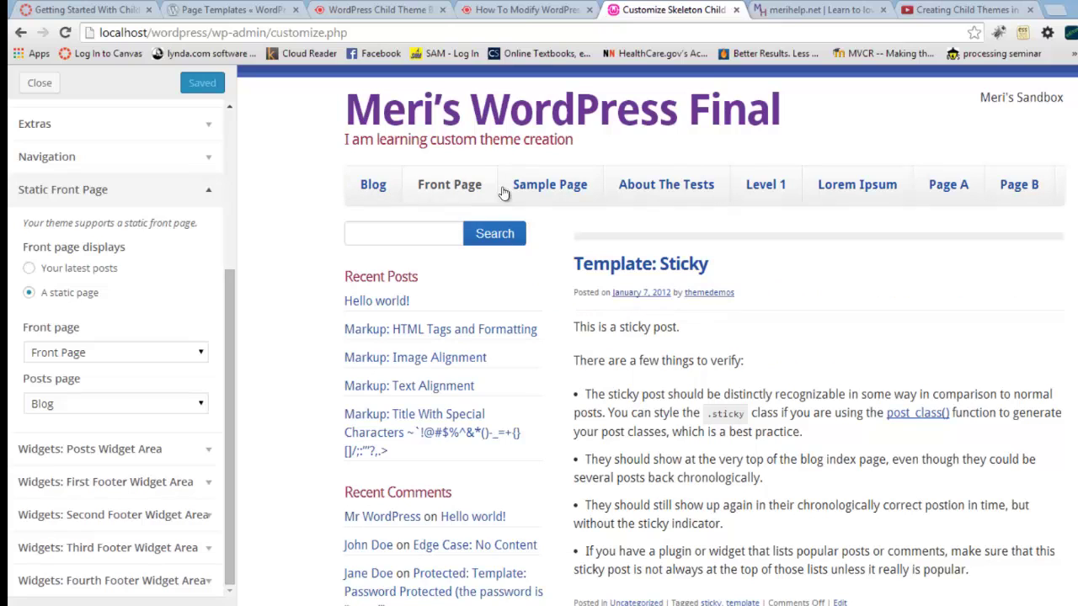
click(531, 193)
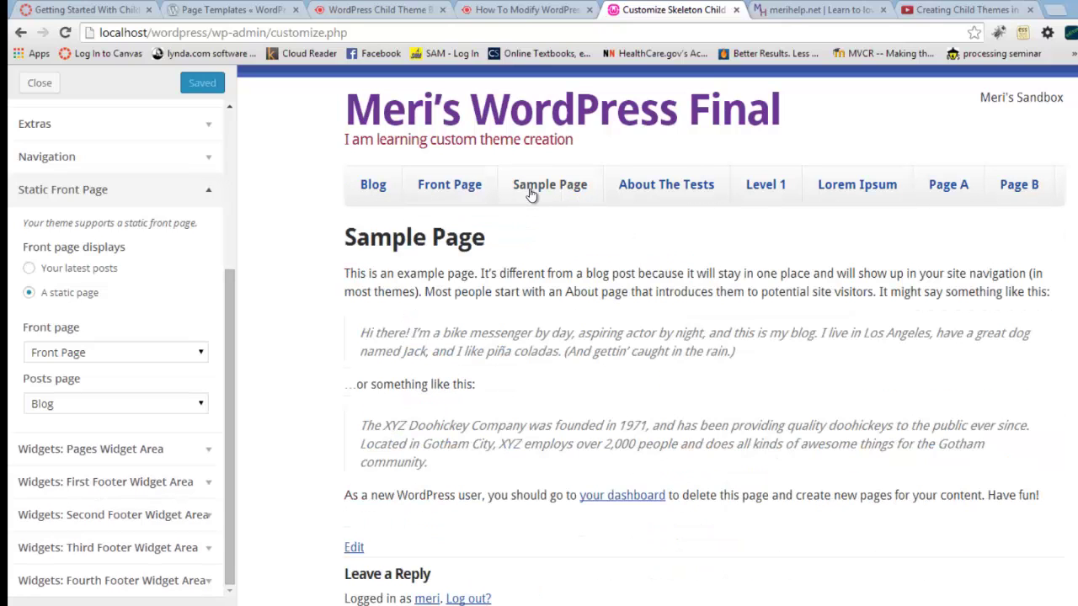
click(665, 187)
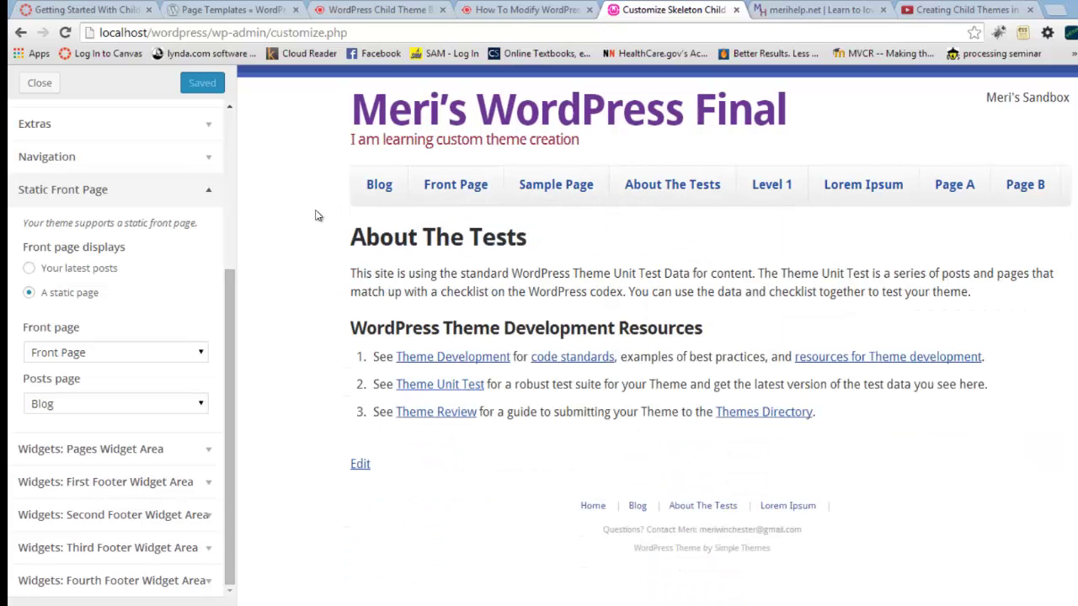
drag(227, 326, 206, 151)
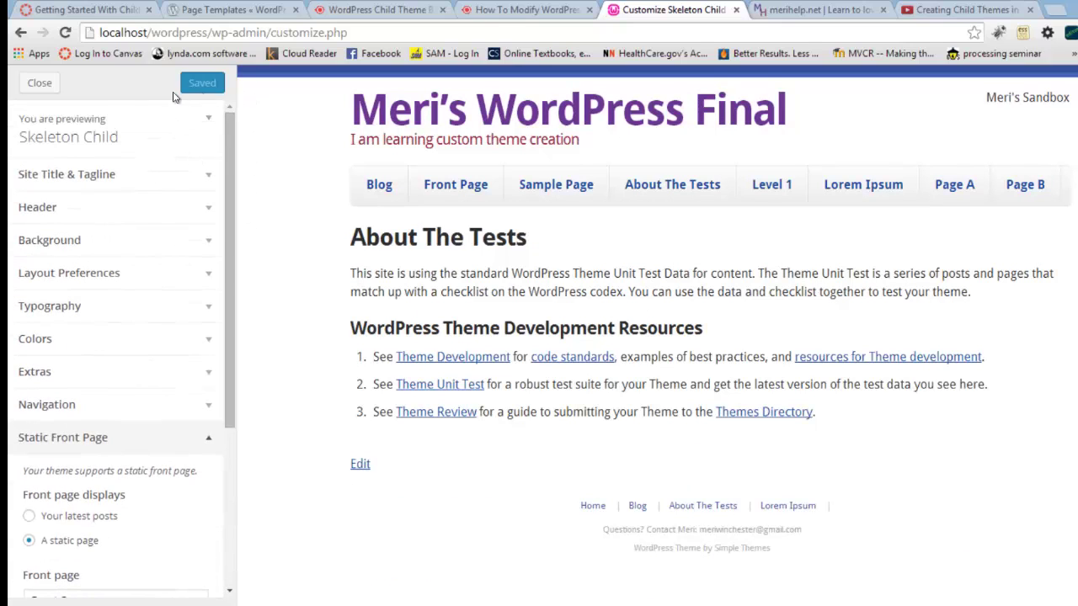
Step: Close the Customizer and open Skeleton Child's style.css in the theme editor
click(54, 84)
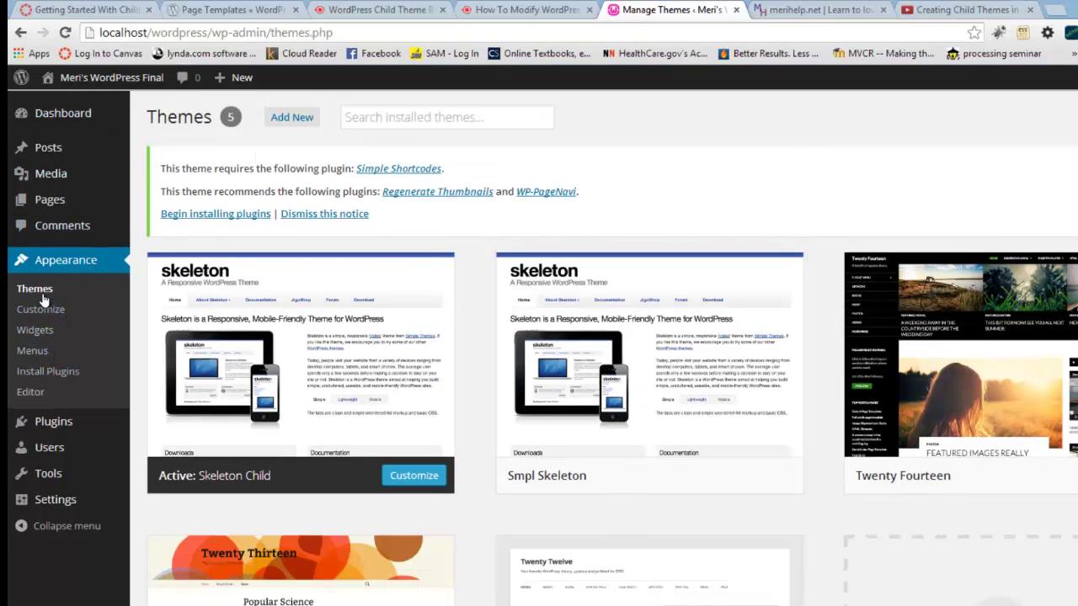
click(30, 392)
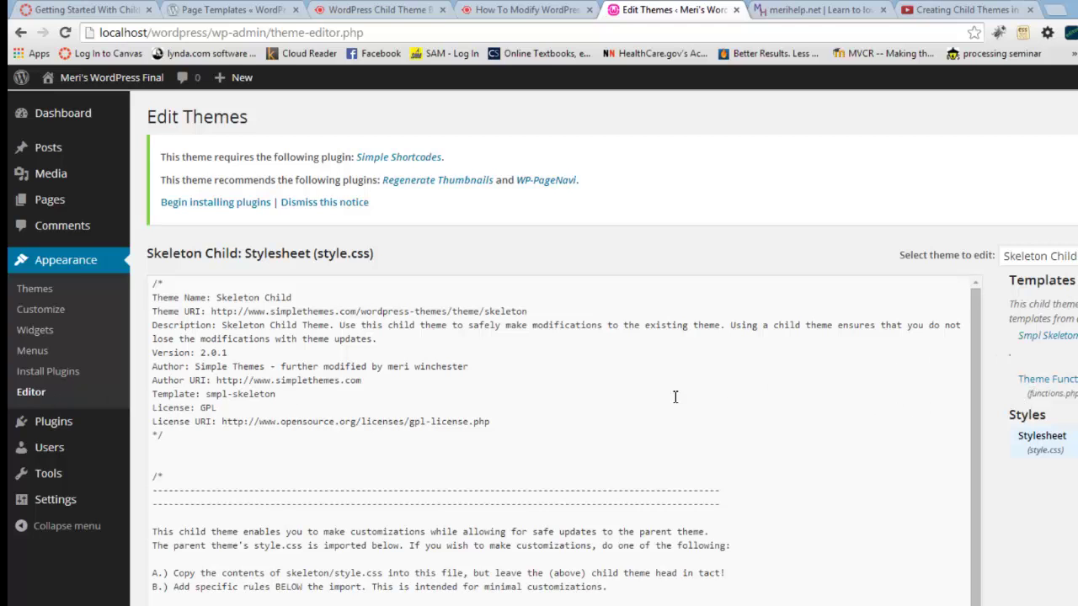
scroll(404, 334, down, 2)
scroll(367, 420, up, 2)
scroll(368, 419, down, 2)
scroll(417, 483, down, 1)
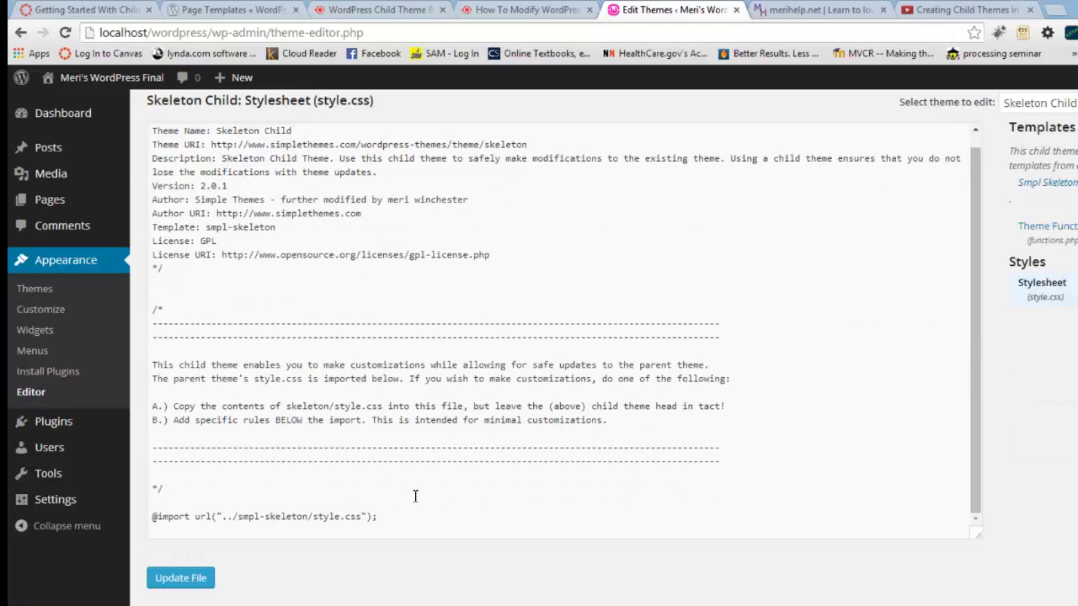
click(427, 522)
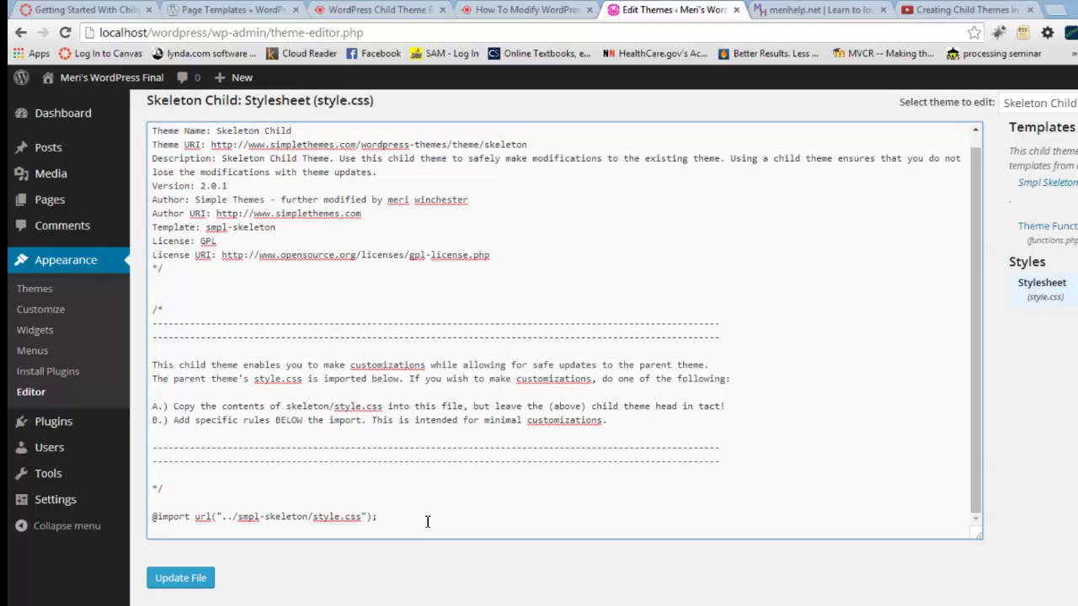
key(Return)
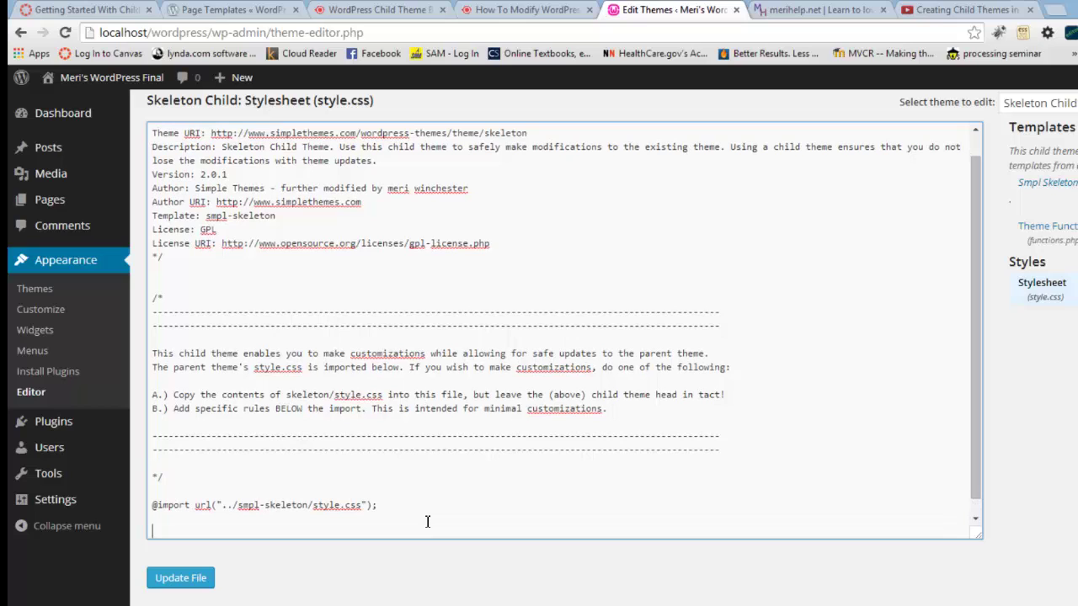